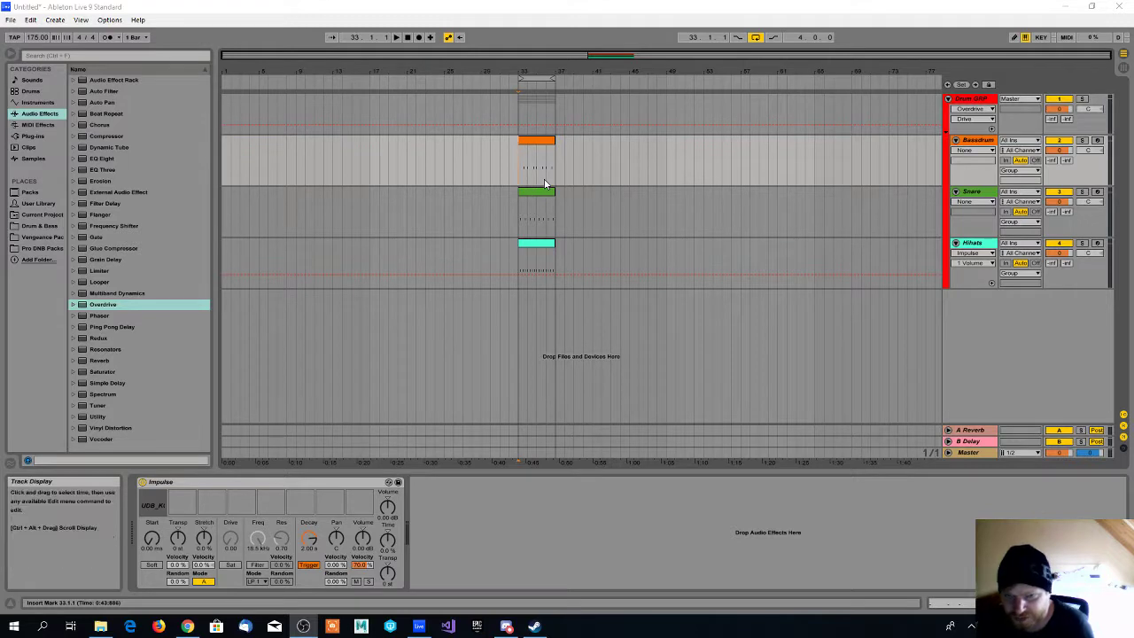
Play back the drum loop across bars 33 to 37, then stop playback
left_click(540, 143)
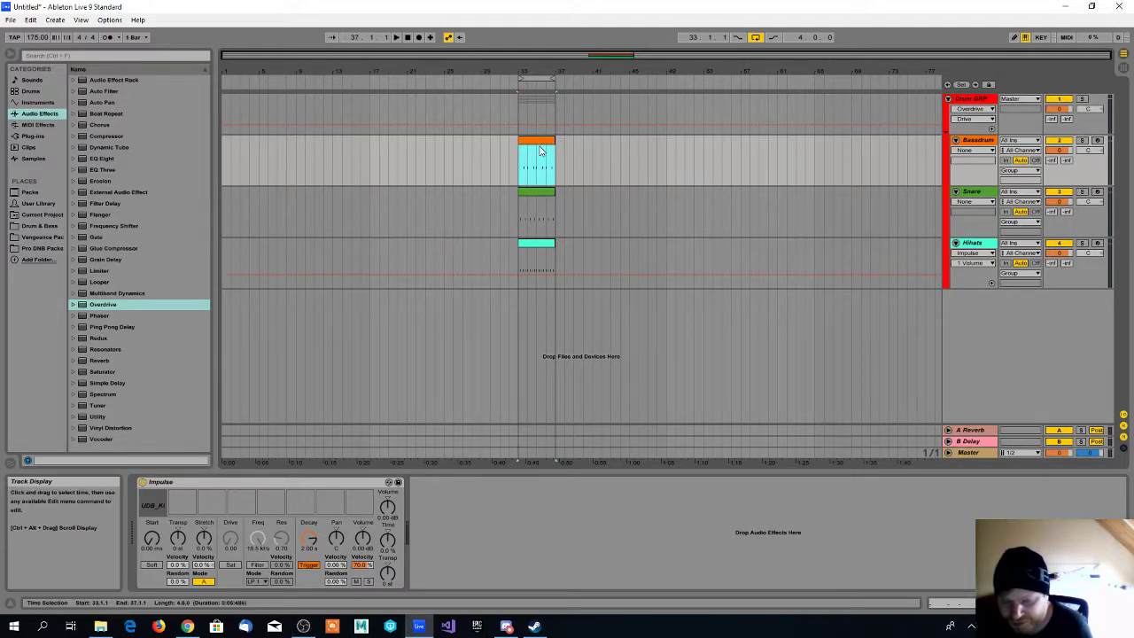
key("space")
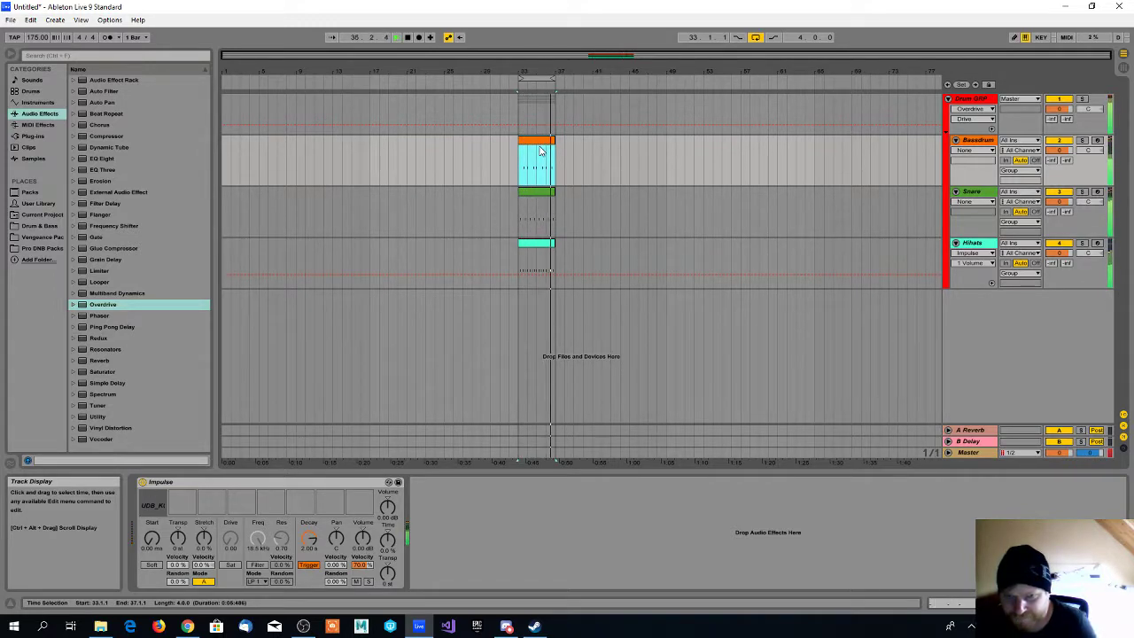
key("space")
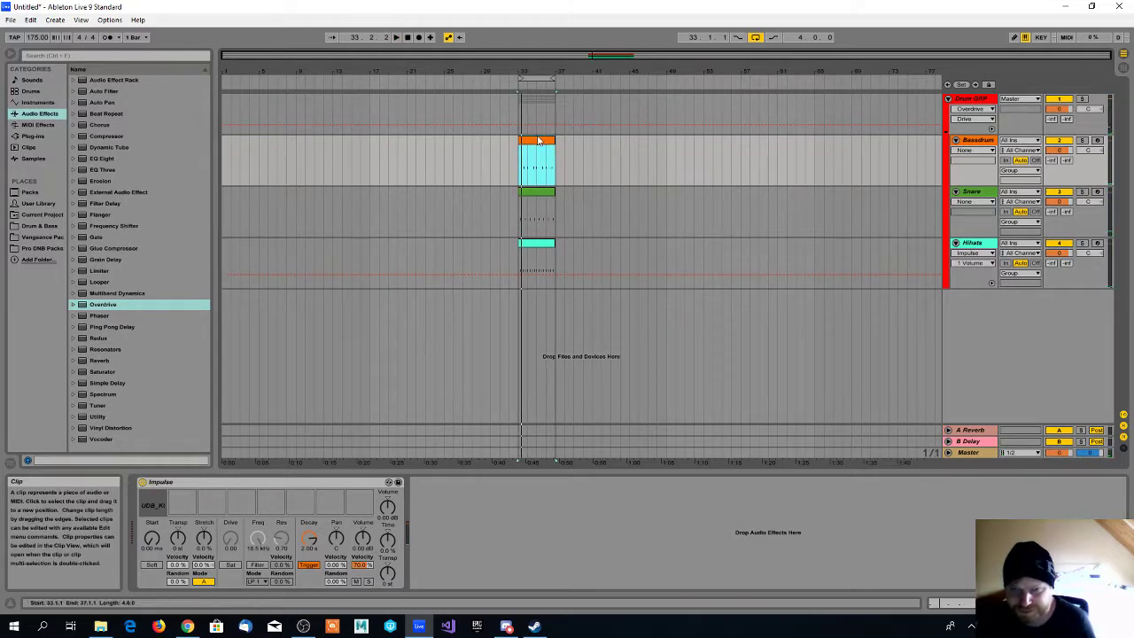
left_click(534, 166)
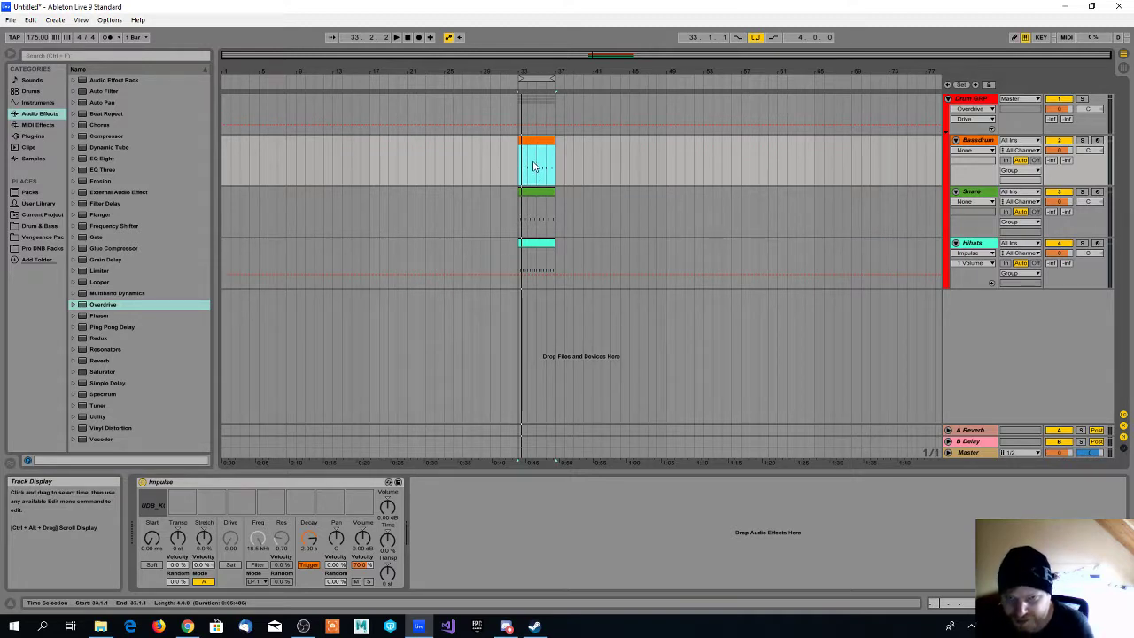
left_click(555, 169)
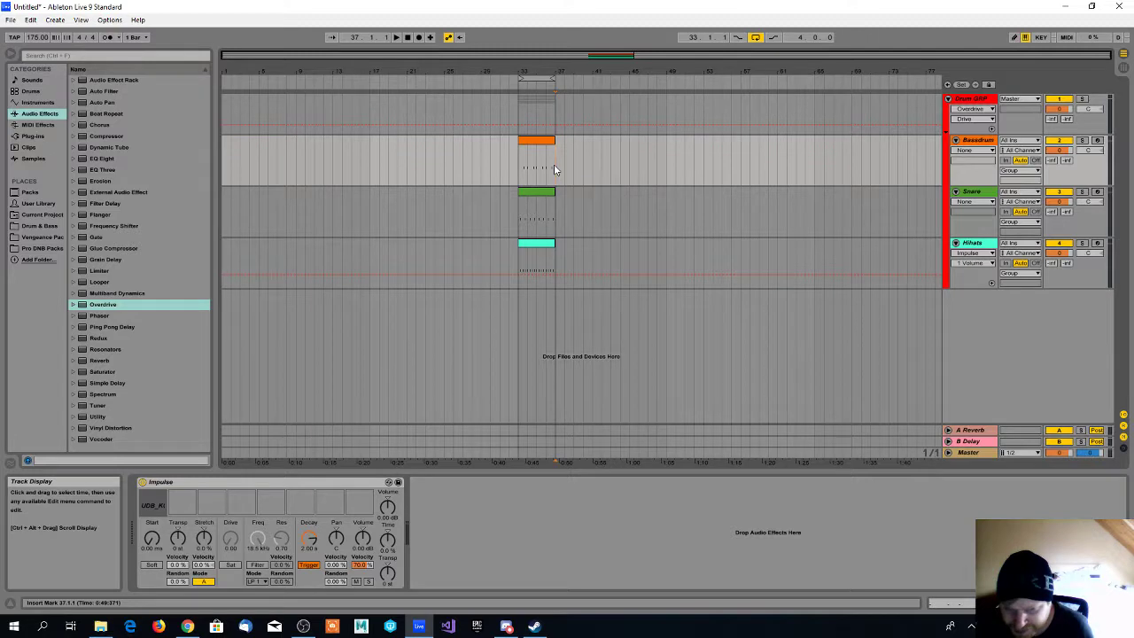
left_click(557, 255)
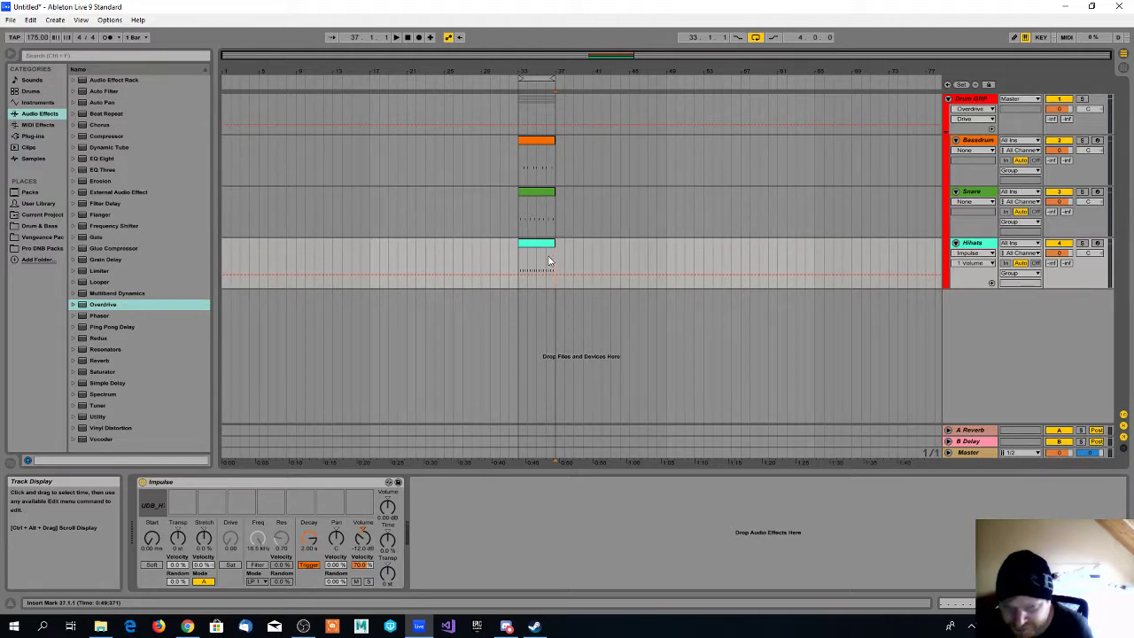
left_click(542, 257)
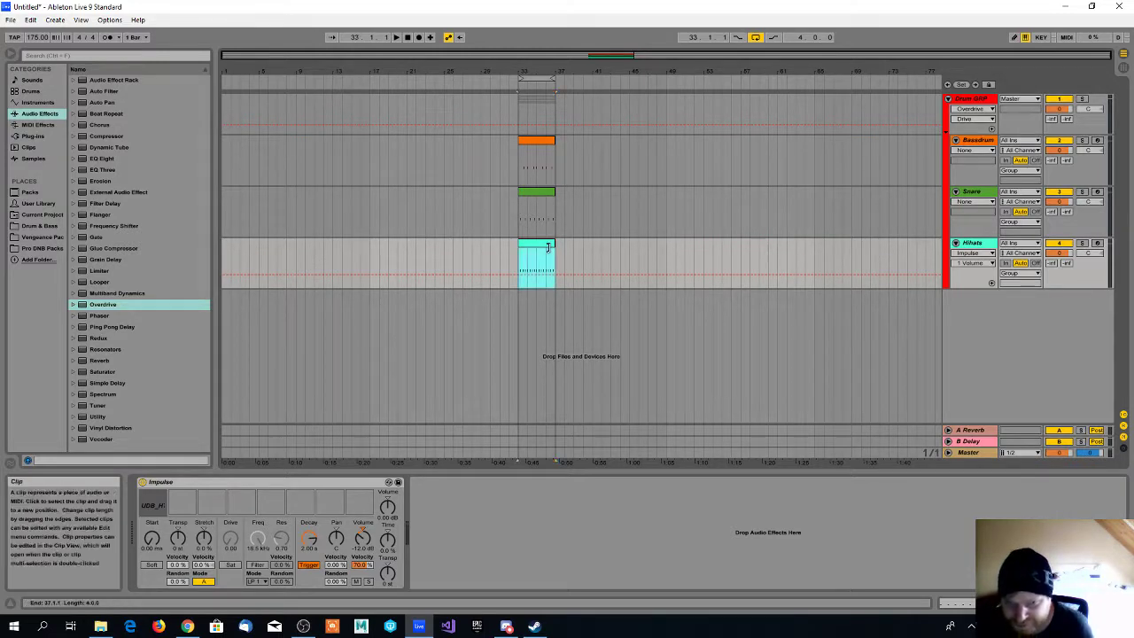
Insert a new MIDI track below the drum group and rename it Bassline1
left_click(967, 340)
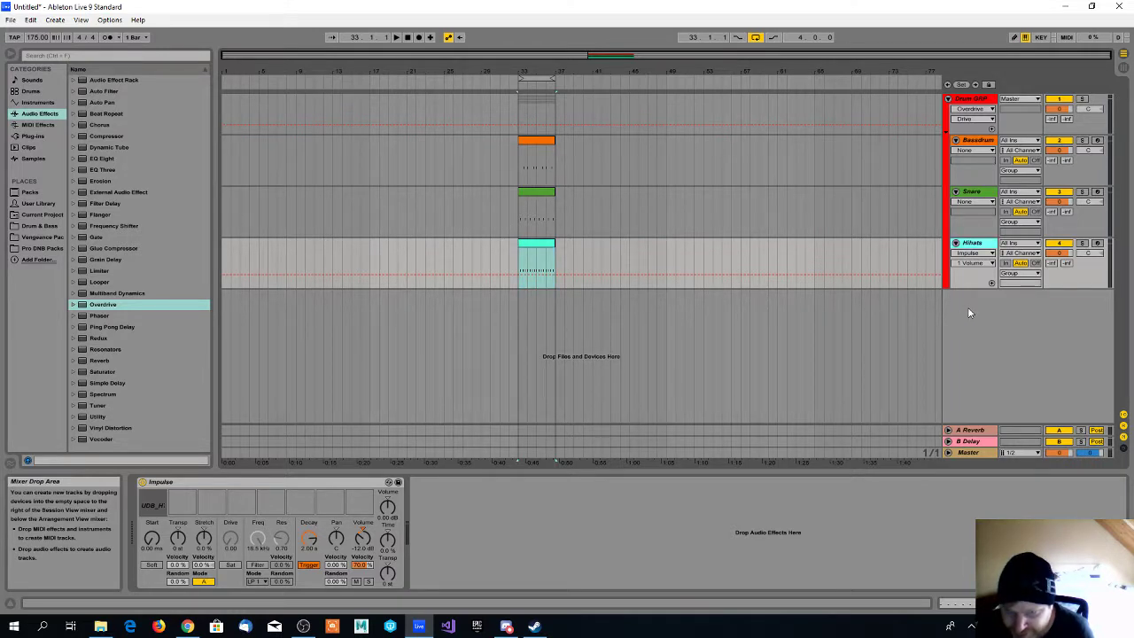
right_click(975, 320)
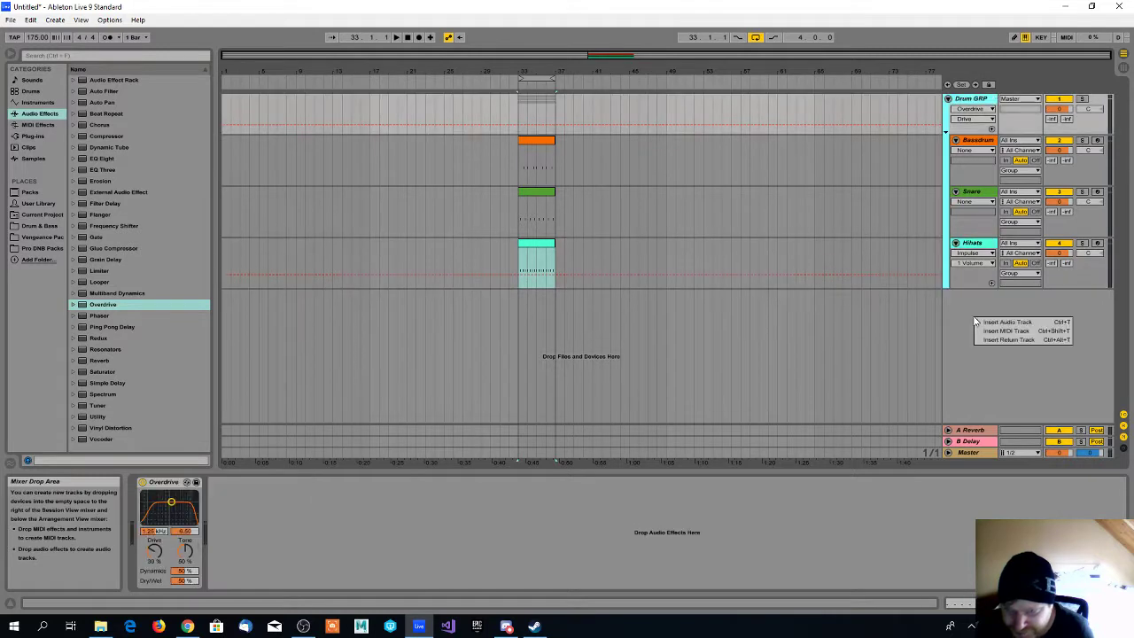
left_click(1008, 331)
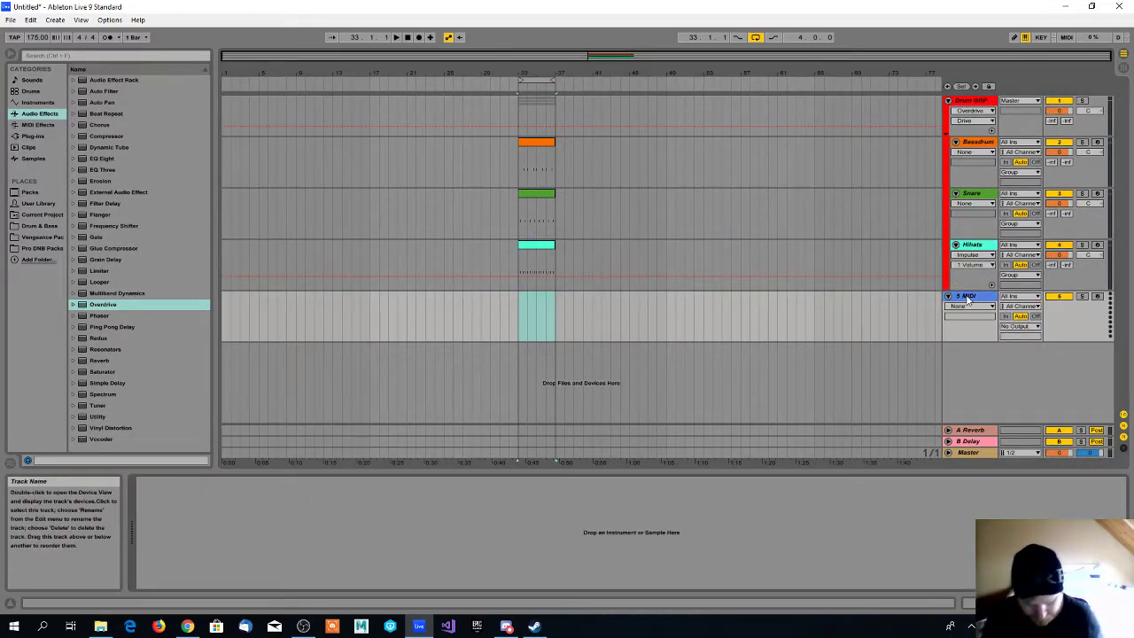
key("ctrl+r")
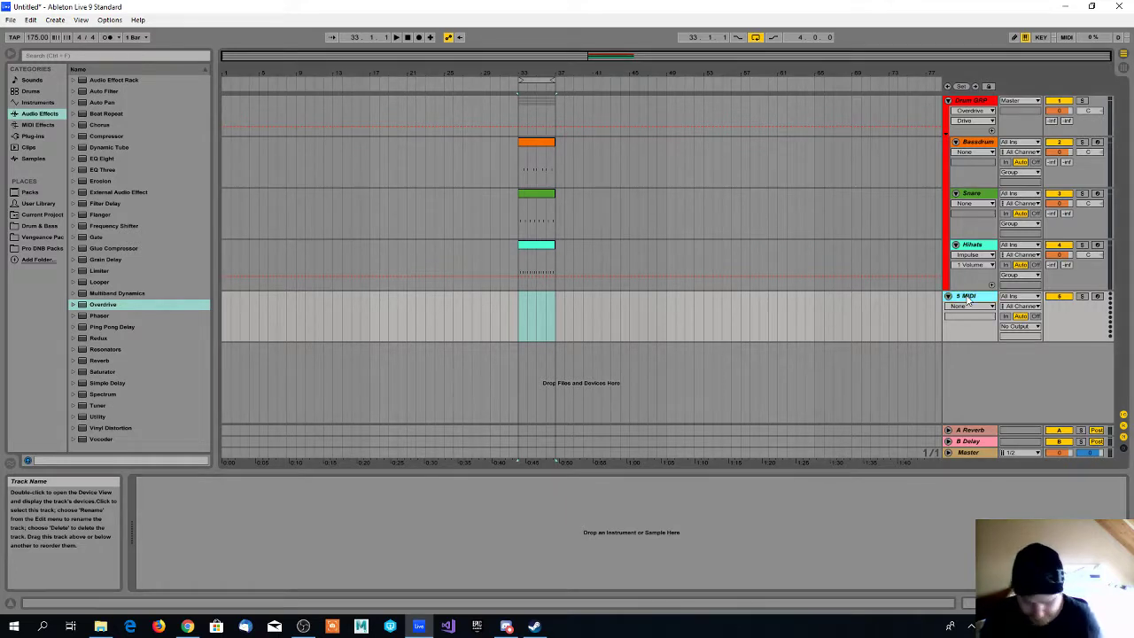
key("ctrl+r")
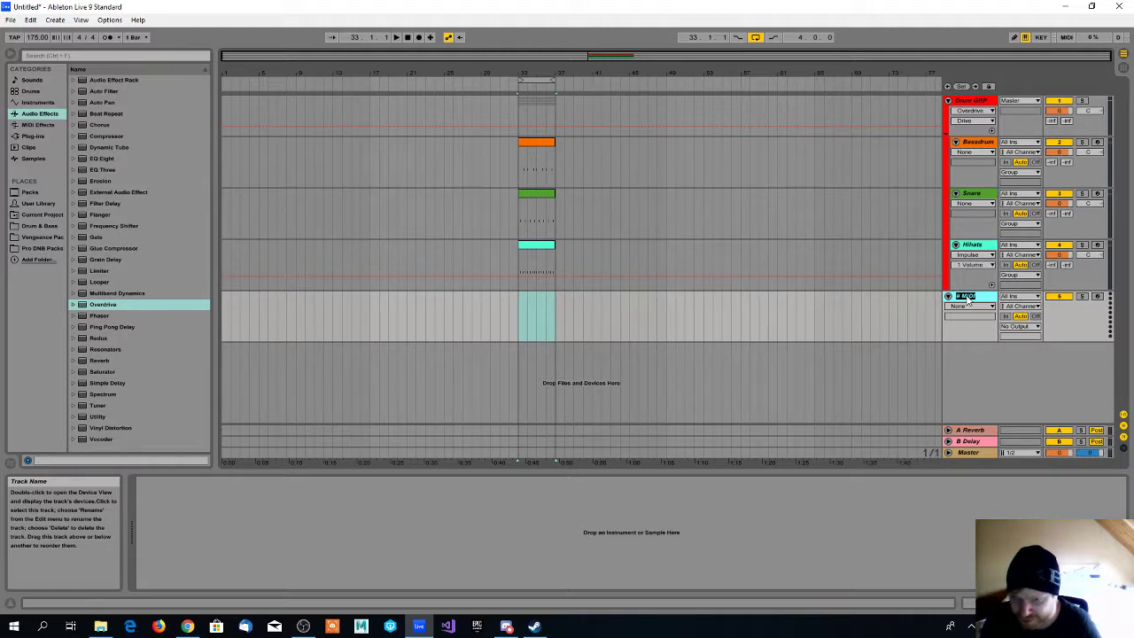
type("Bassline1")
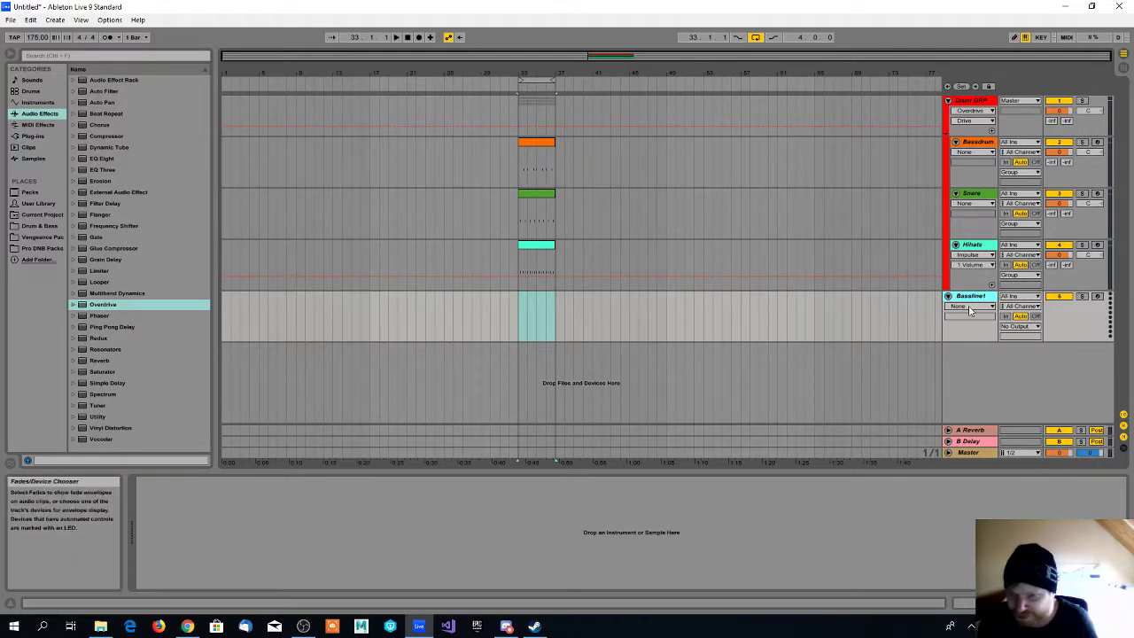
Add another MIDI track named Subbass and move it above the Bassline1 track
right_click(973, 300)
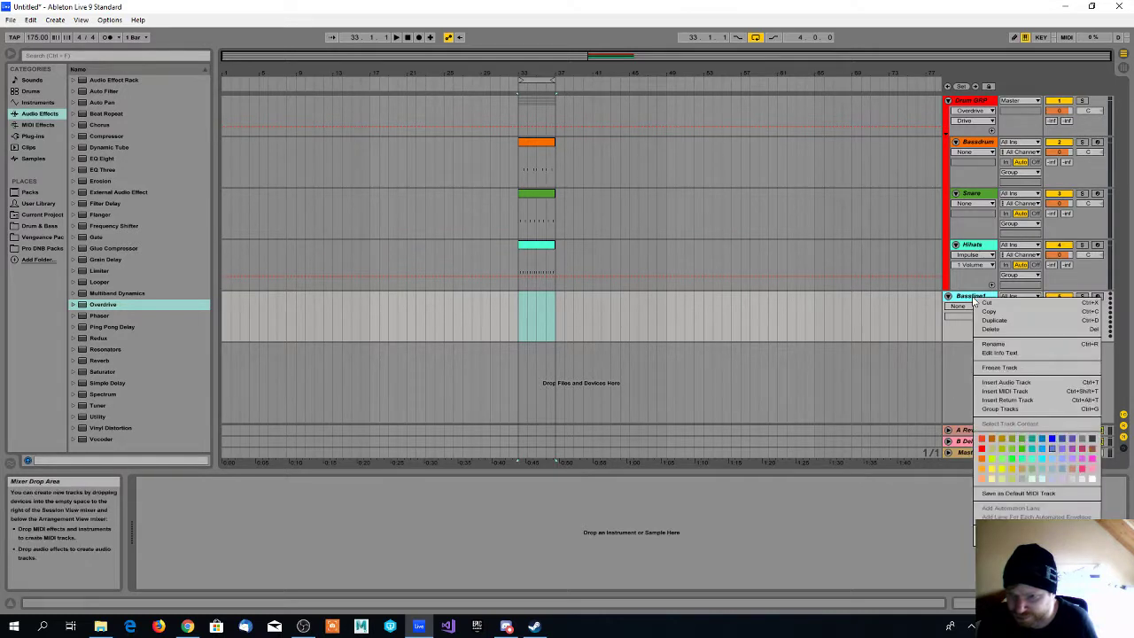
left_click(1005, 381)
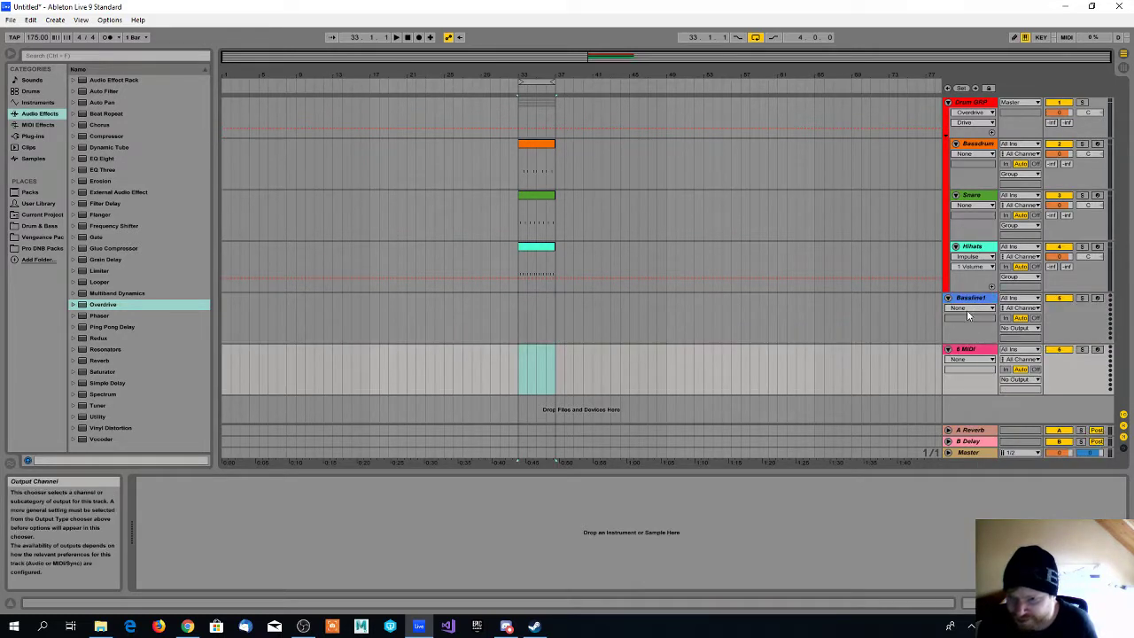
left_click(969, 350)
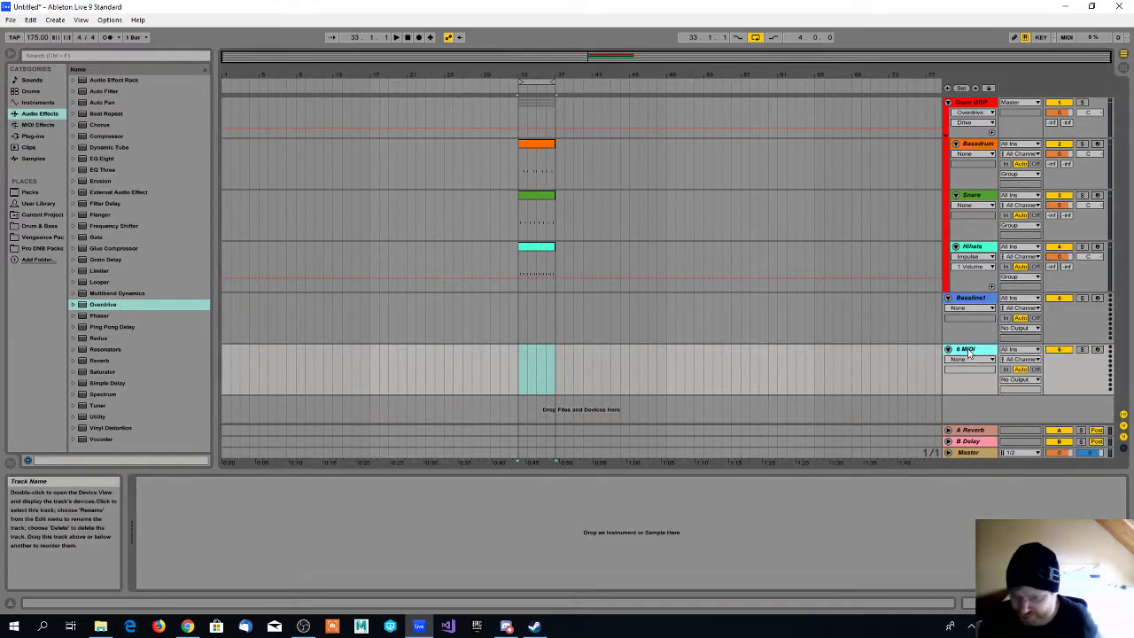
key("ctrl+r")
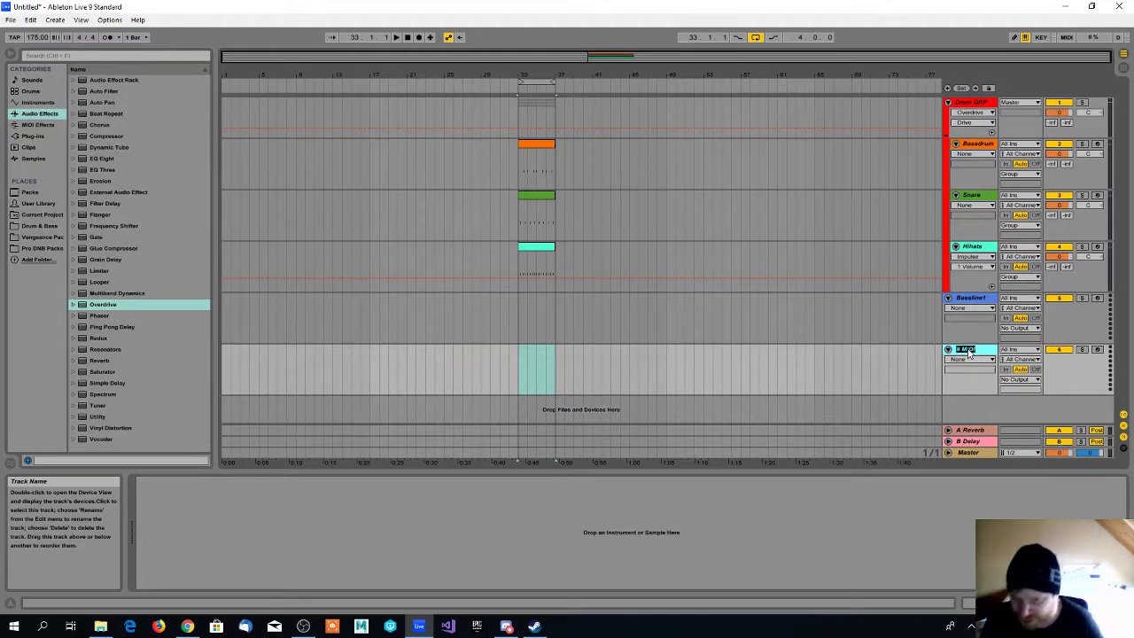
type("Subbass")
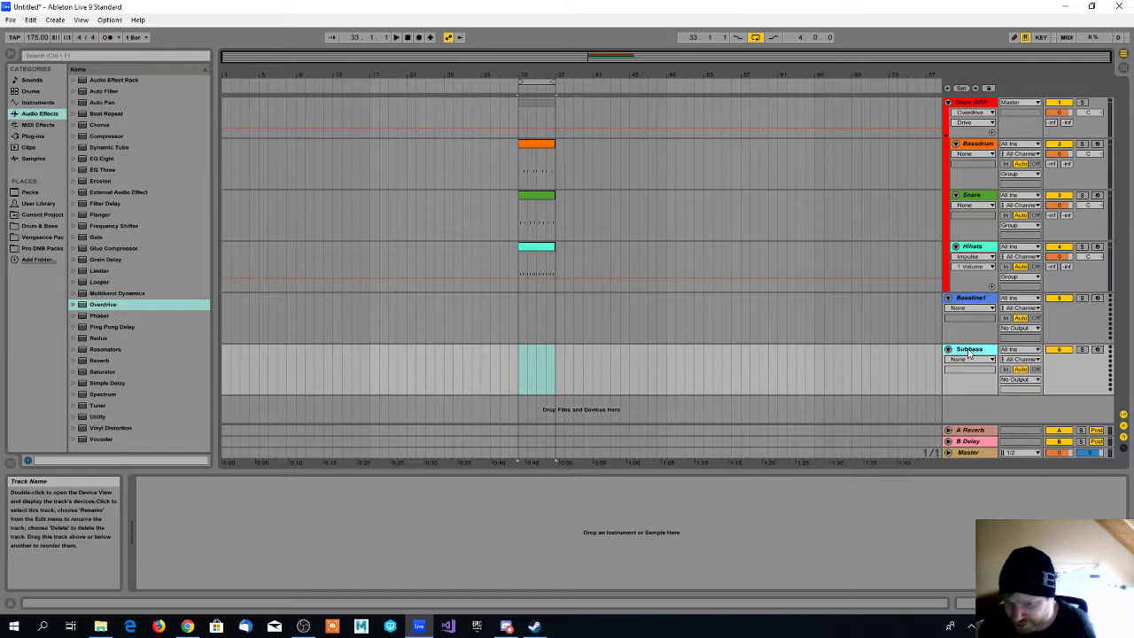
left_click_drag(969, 352, 965, 307)
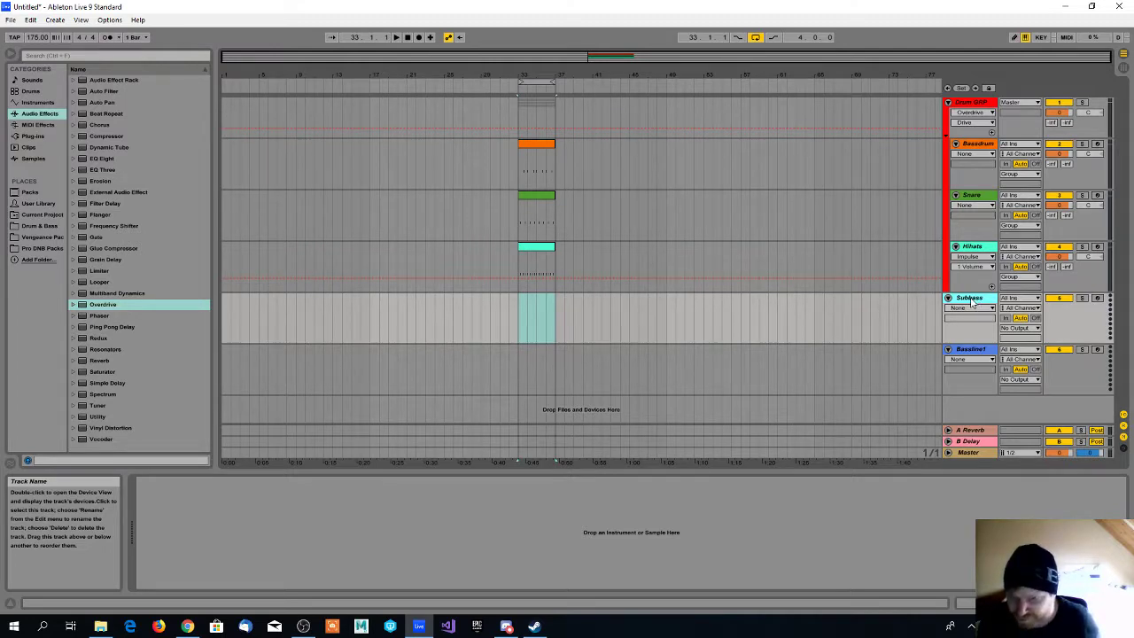
Insert a MIDI track below Bassline1 and rename it Bassline 2
left_click(971, 351)
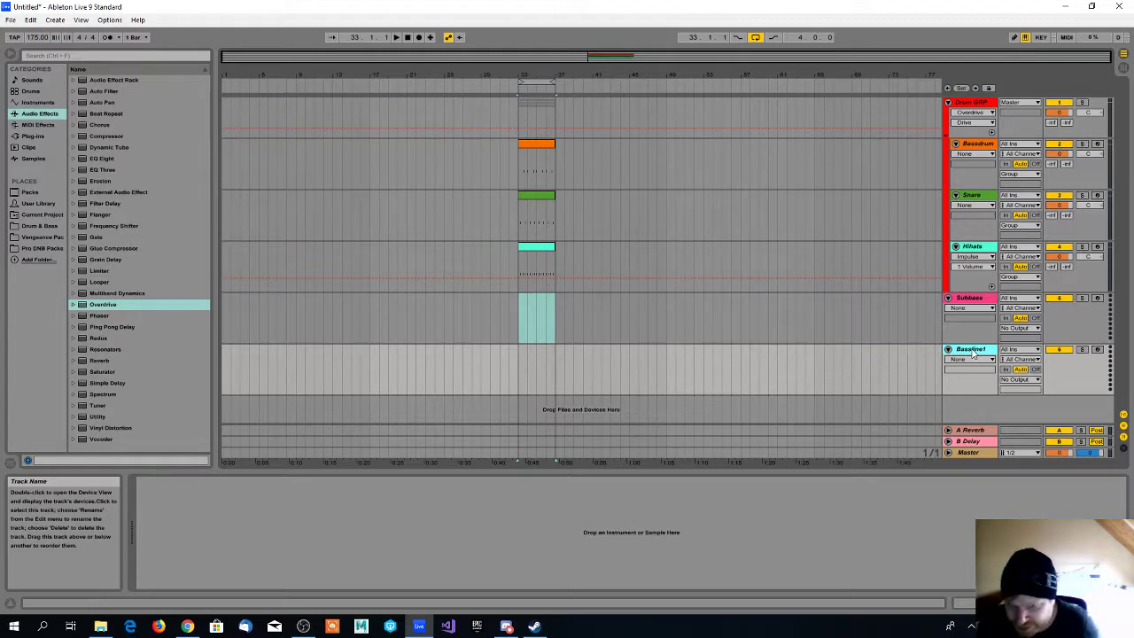
right_click(972, 351)
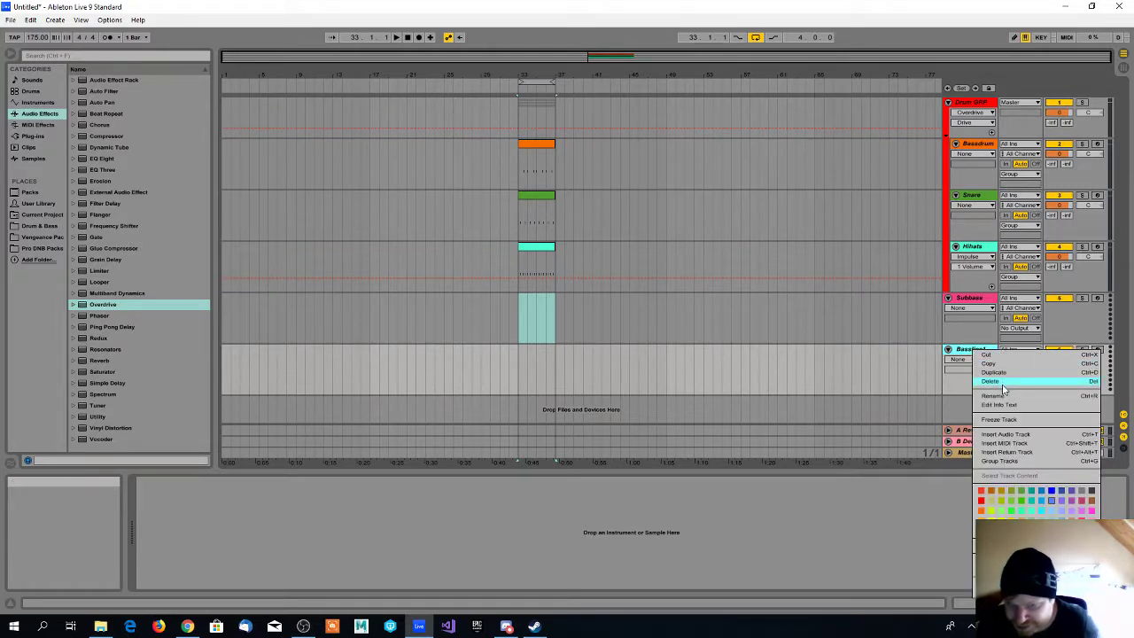
left_click(1007, 443)
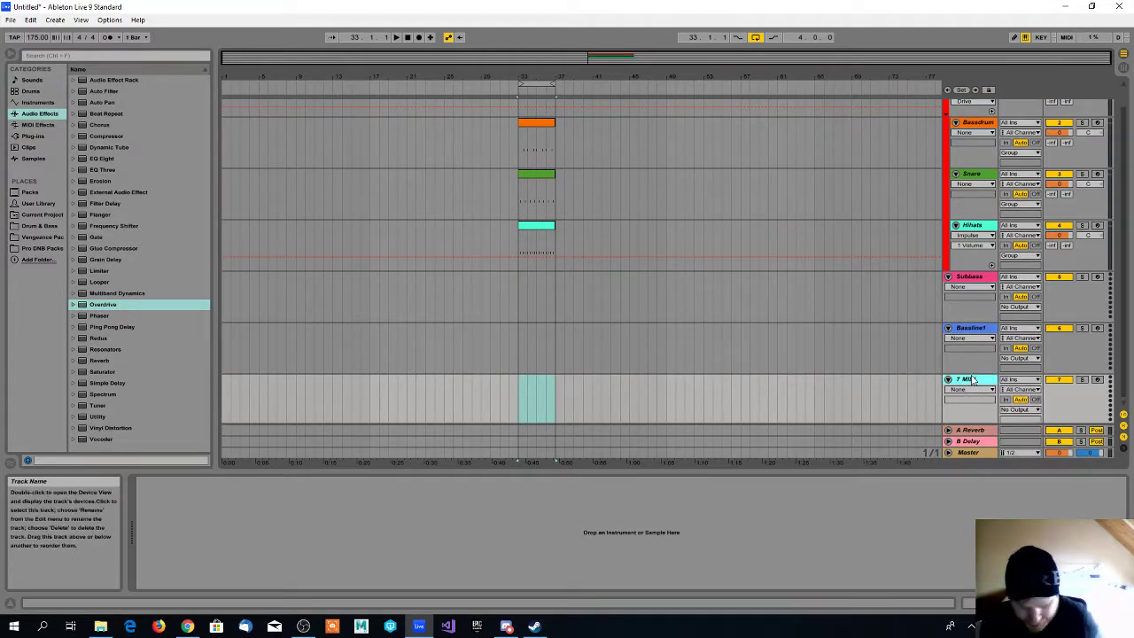
key("ctrl+r")
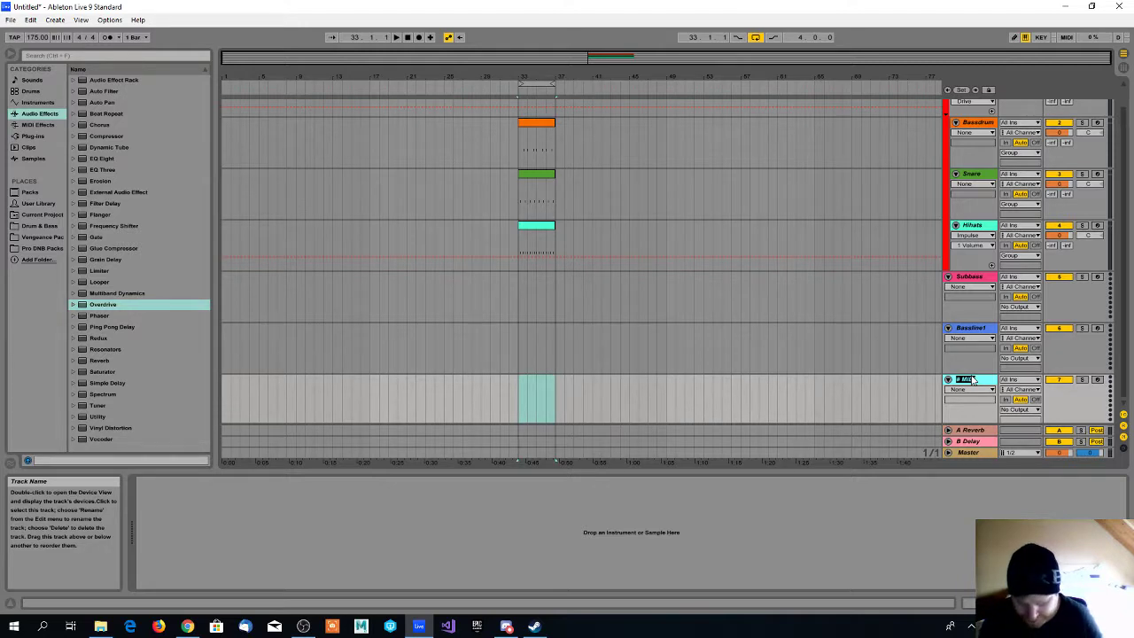
type("Bassline 2")
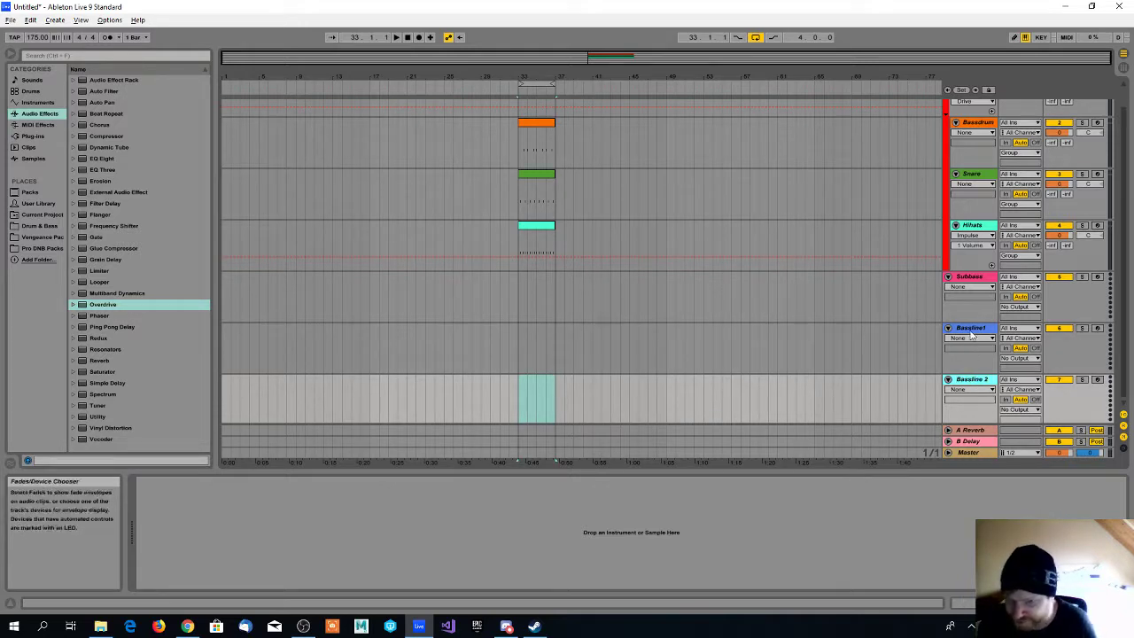
key("Return")
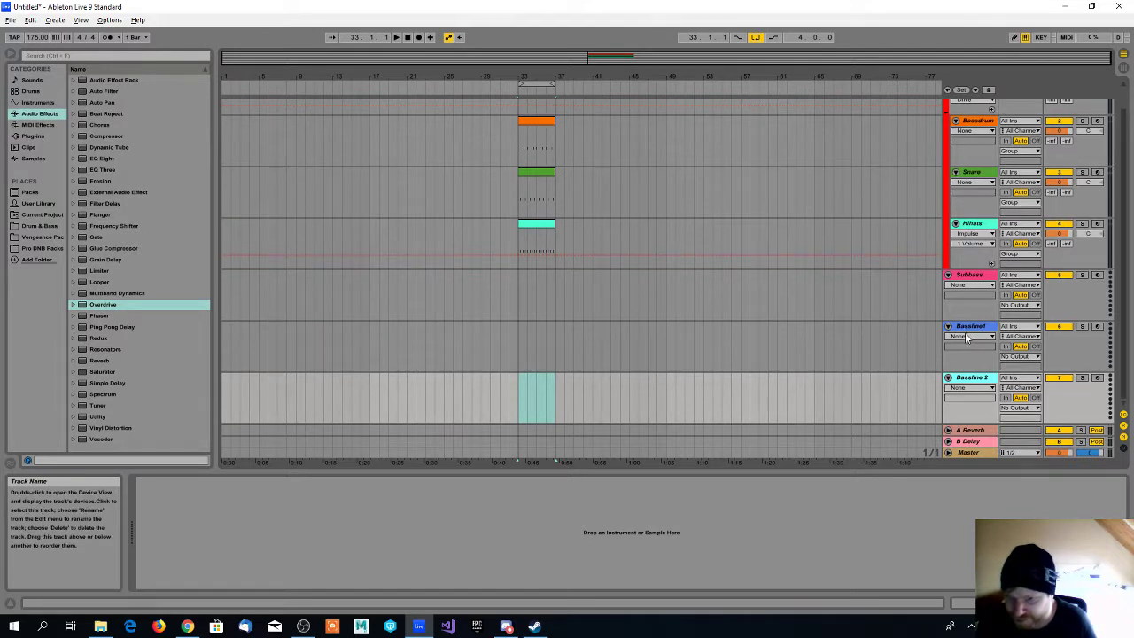
Change the Subbass track's colour to dark blue
left_click(971, 327)
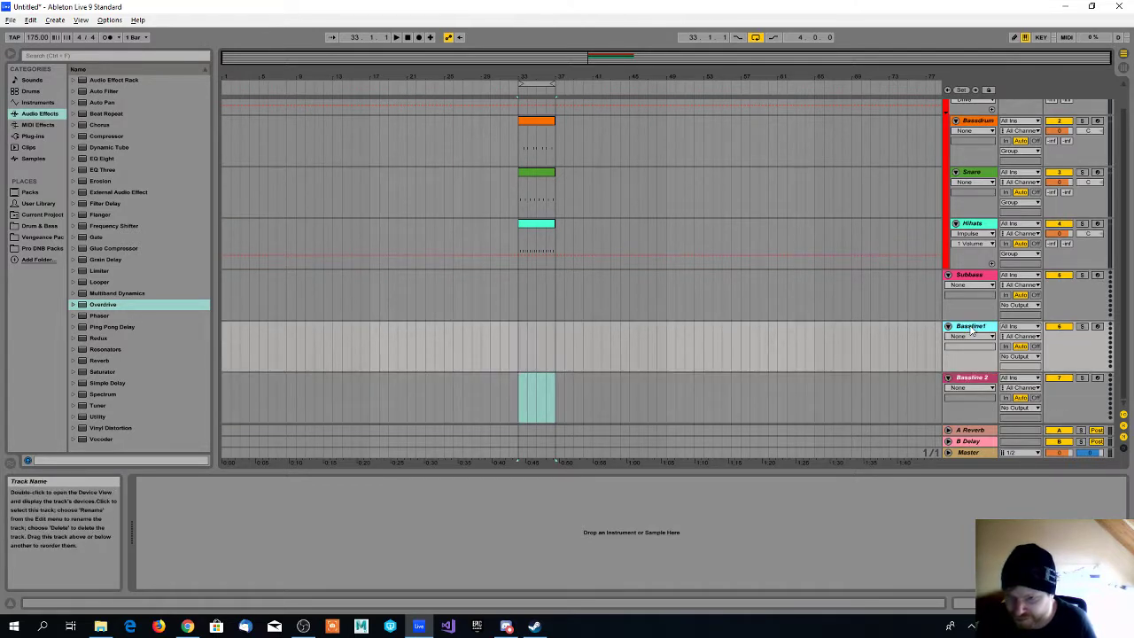
left_click(973, 276)
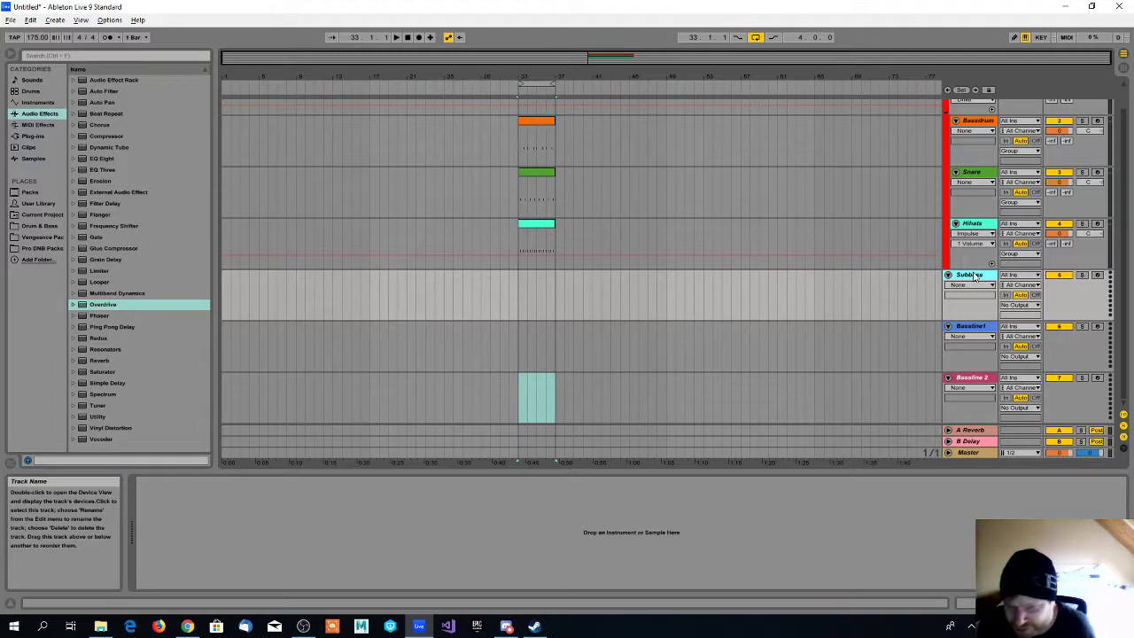
right_click(974, 278)
left_click(1051, 416)
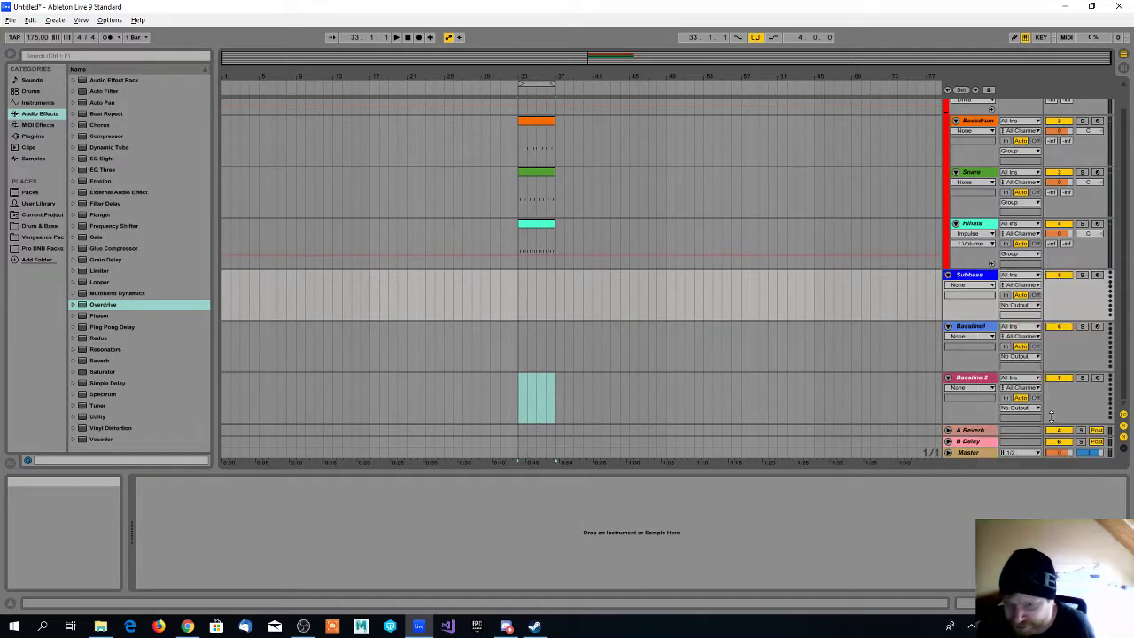
Change the Bassline 2 track's colour to light purple
left_click(973, 330)
left_click(971, 382)
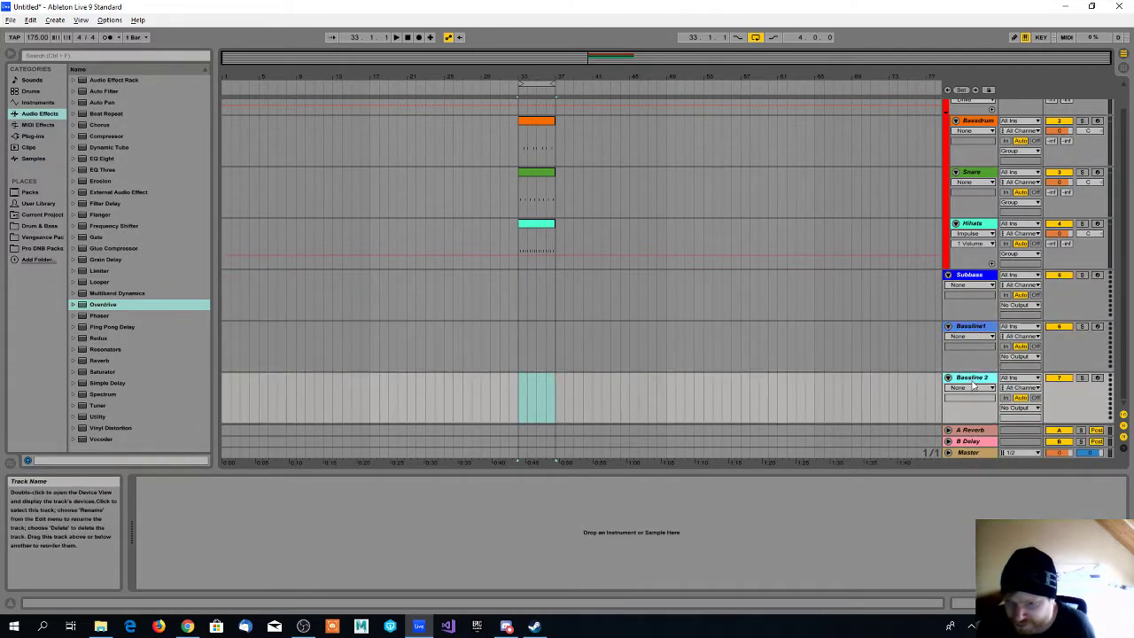
right_click(972, 381)
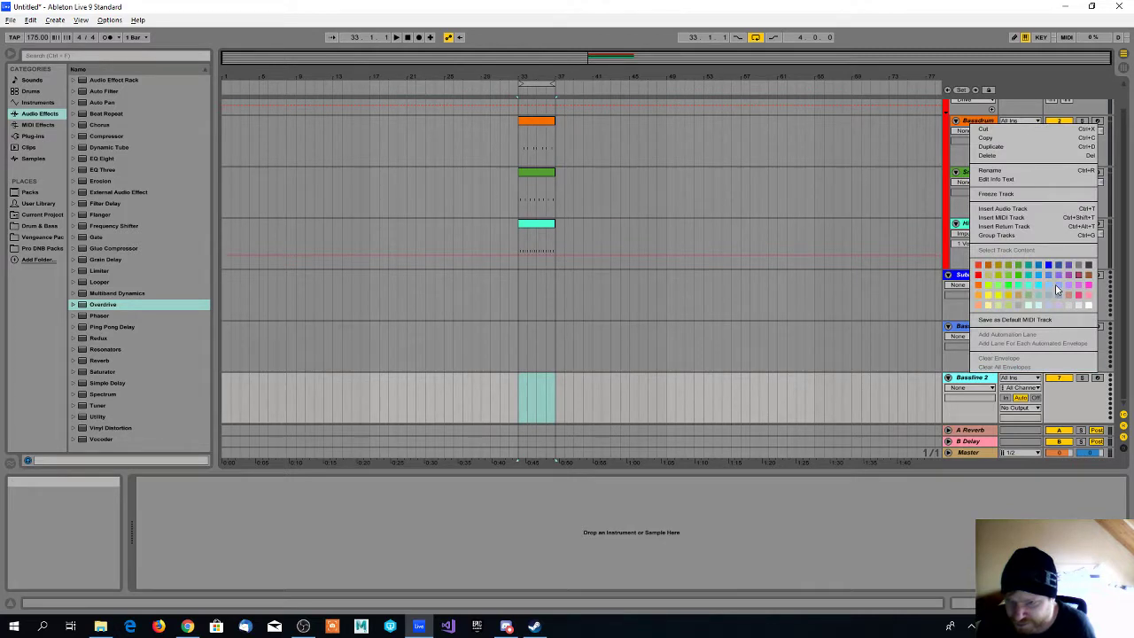
left_click(1056, 290)
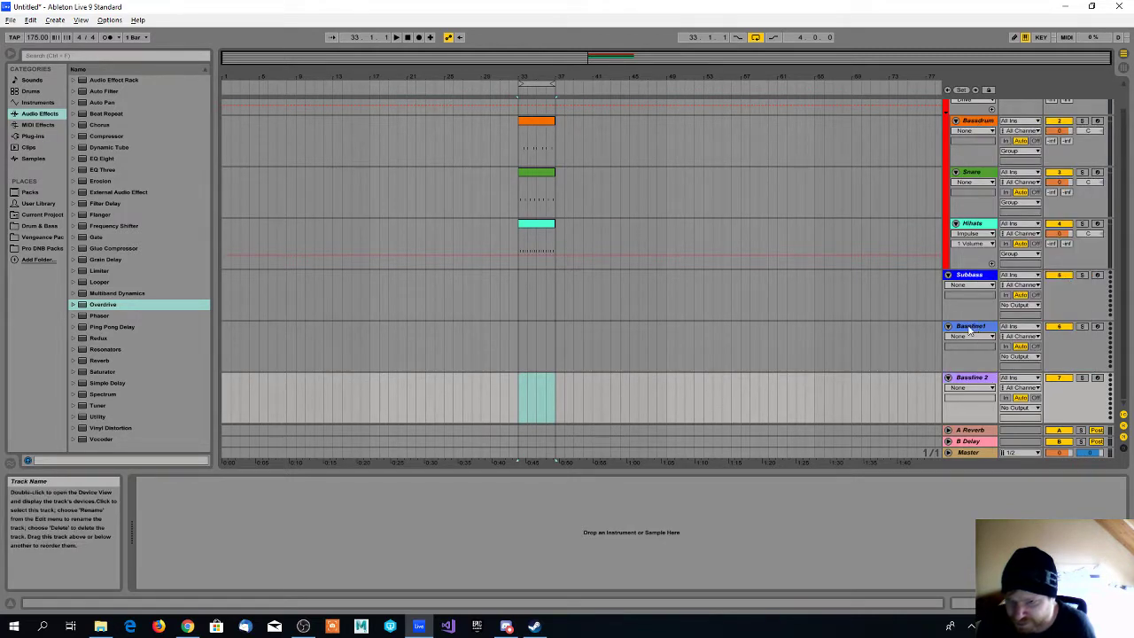
Group the Subbass, Bassline1 and Bassline 2 tracks together and select the new group track
left_click(973, 279)
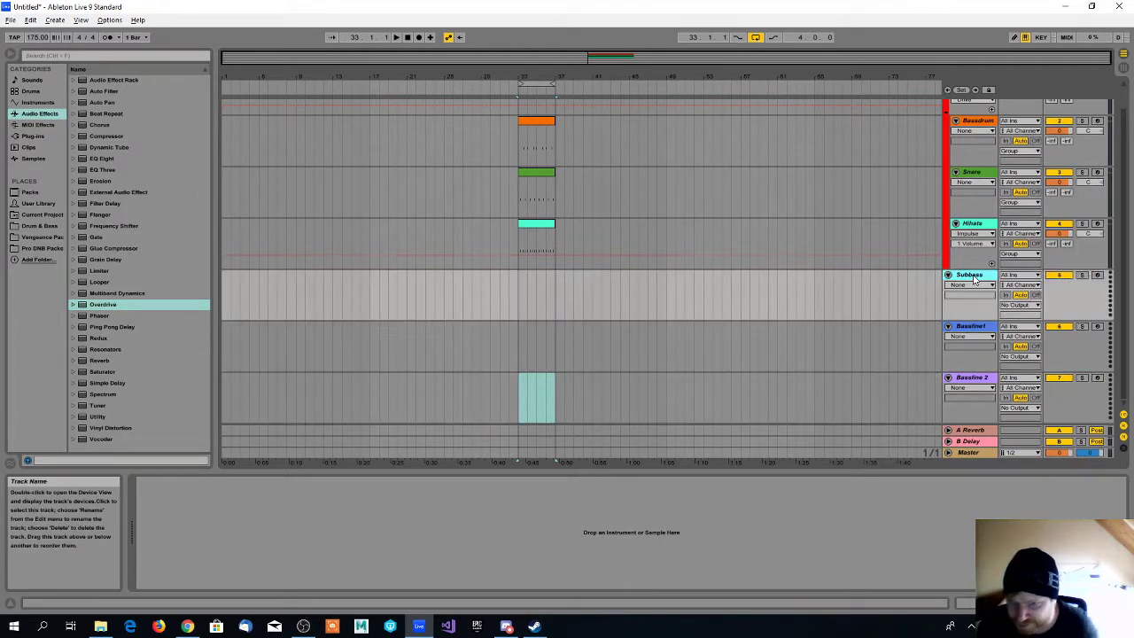
left_click(973, 380)
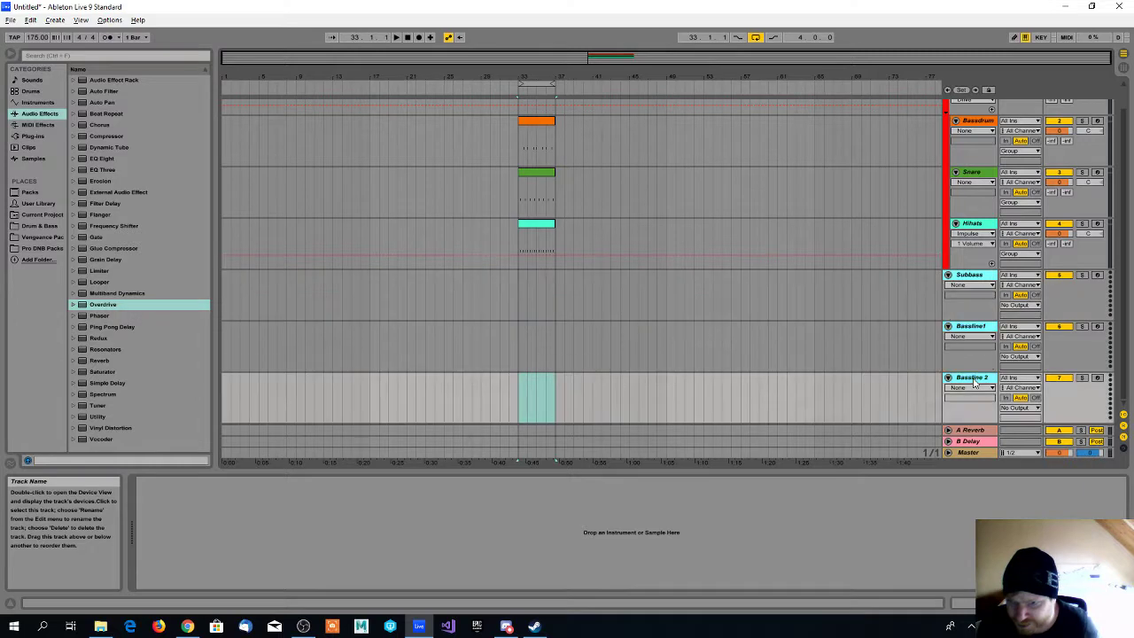
right_click(969, 281)
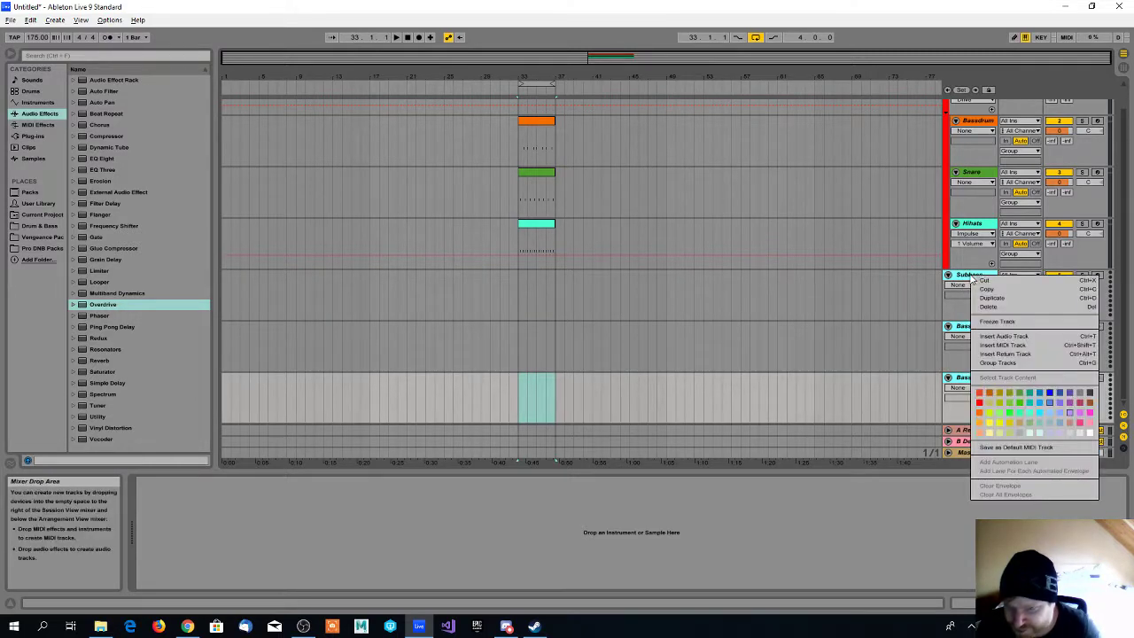
left_click(999, 361)
left_click(974, 279)
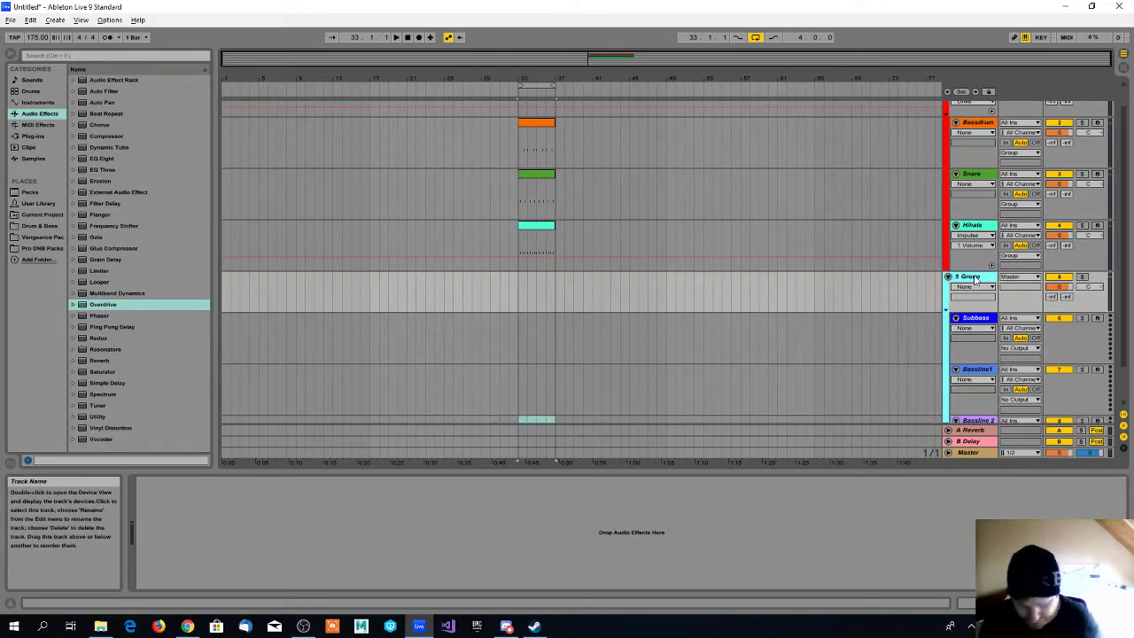
Rename the new group track Bass GRP and change its colour to dark blue
key("ctrl+r")
type("Ba")
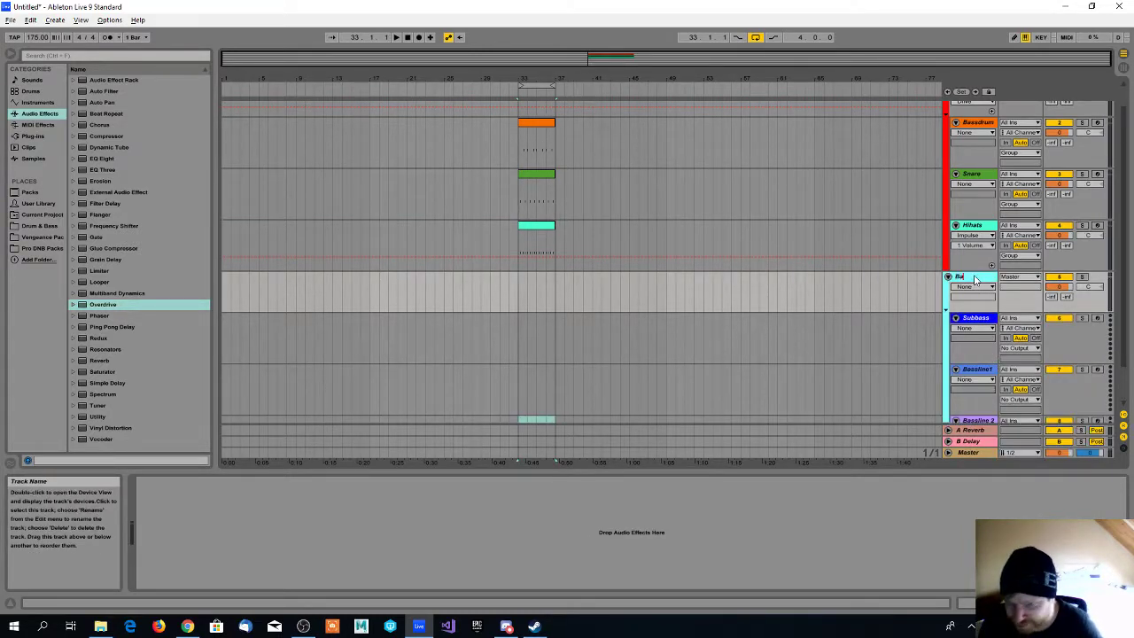
type("ss RPG")
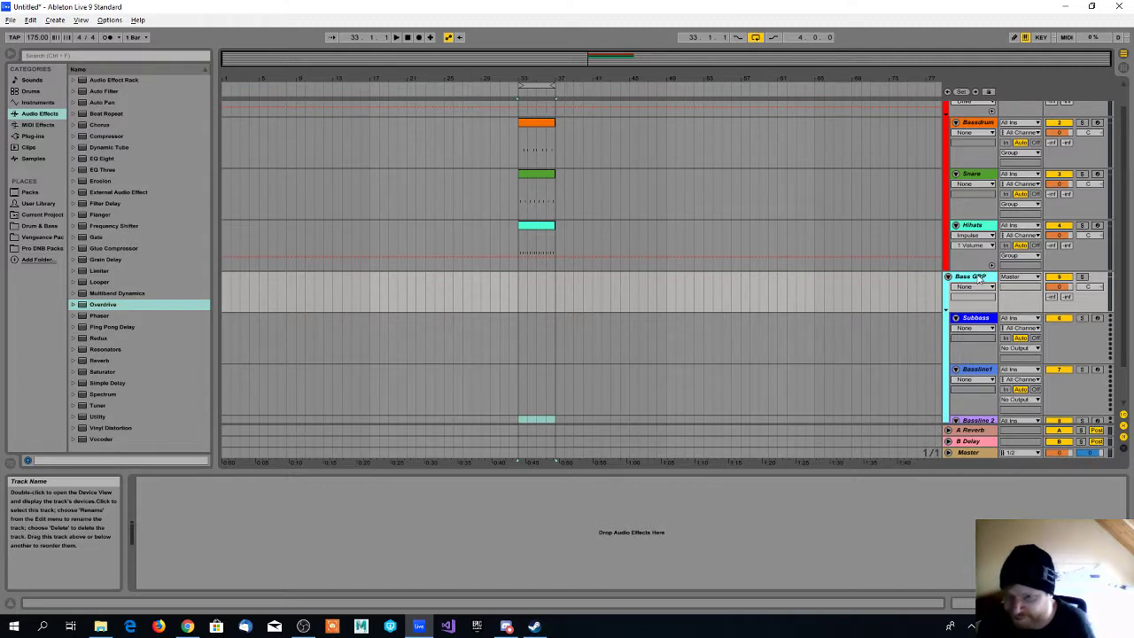
scroll(975, 286, "down", 1)
scroll(976, 288, "down", 3)
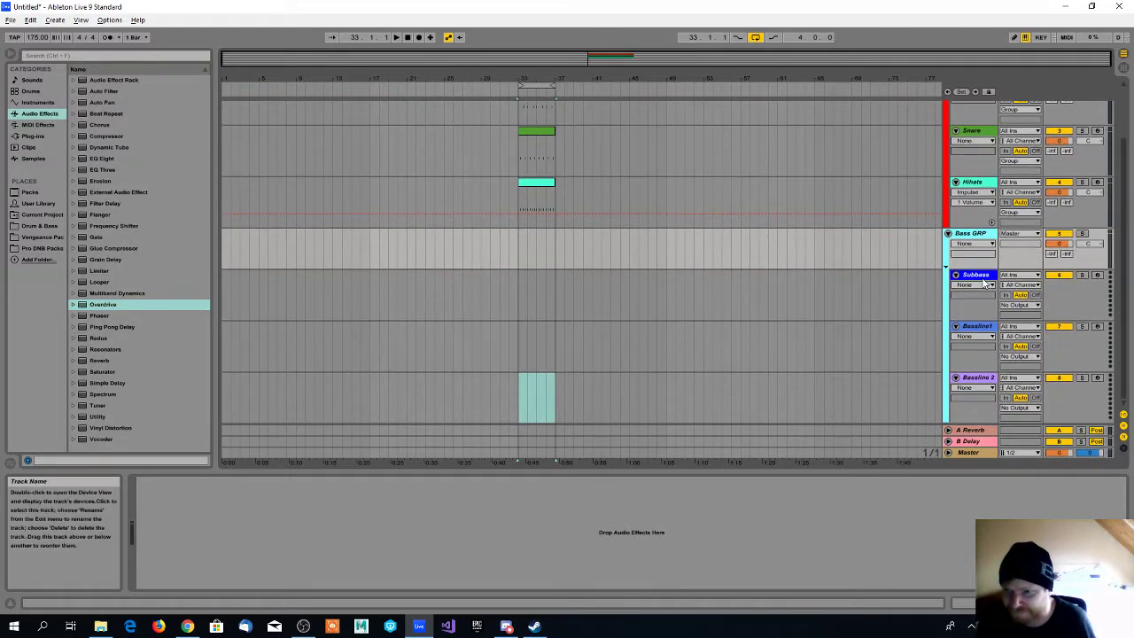
scroll(981, 294, "up", 5)
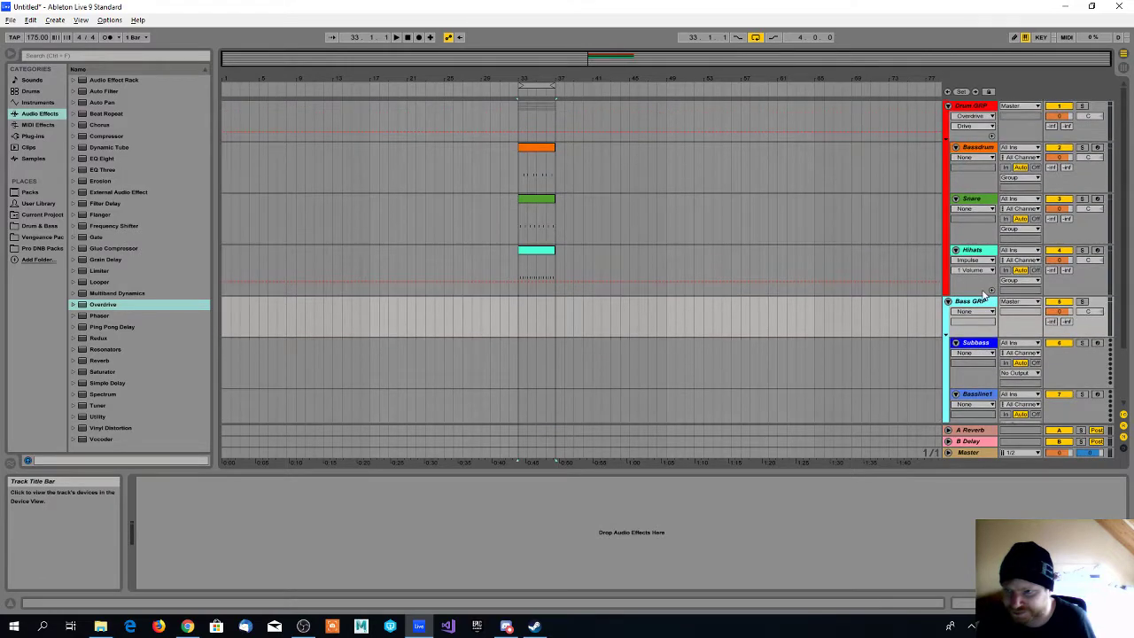
scroll(981, 294, "down", 5)
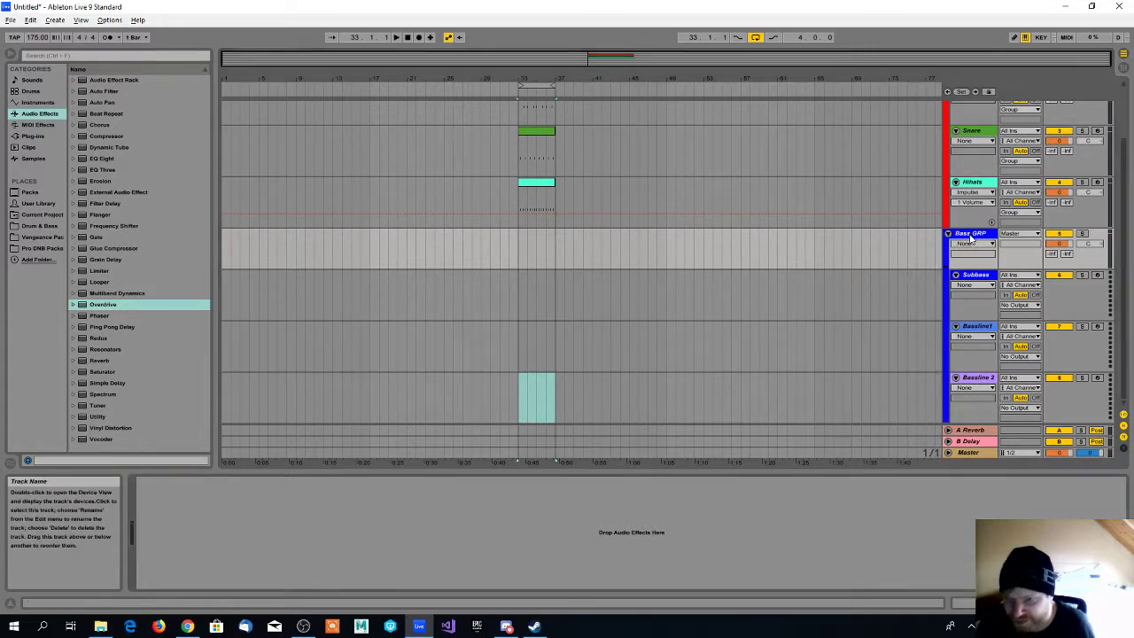
left_click(975, 276)
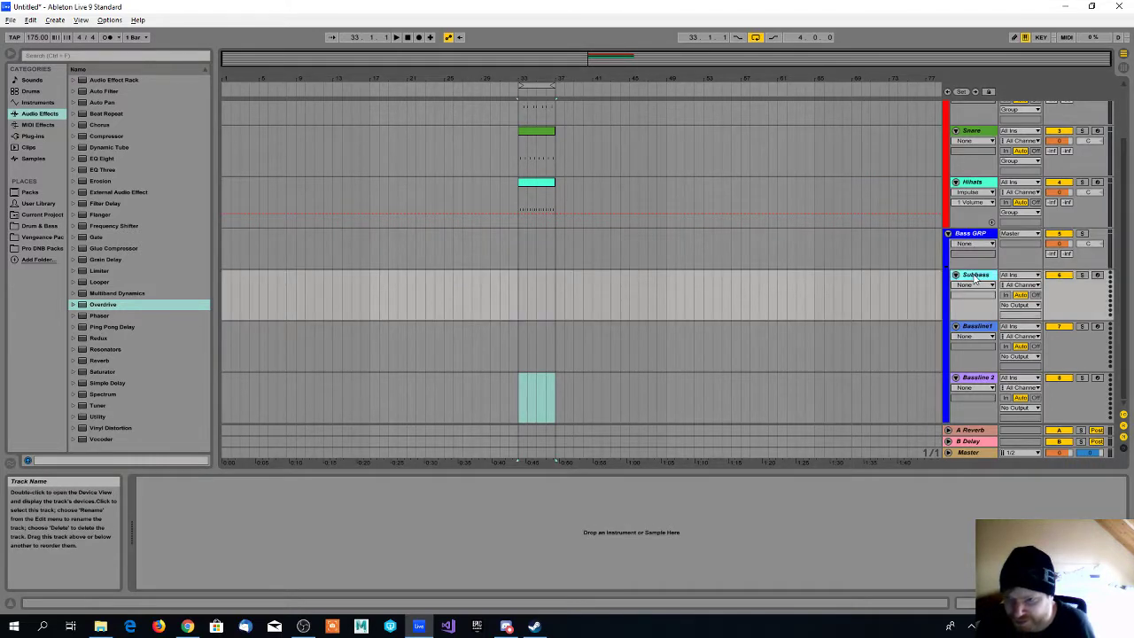
left_click(978, 329)
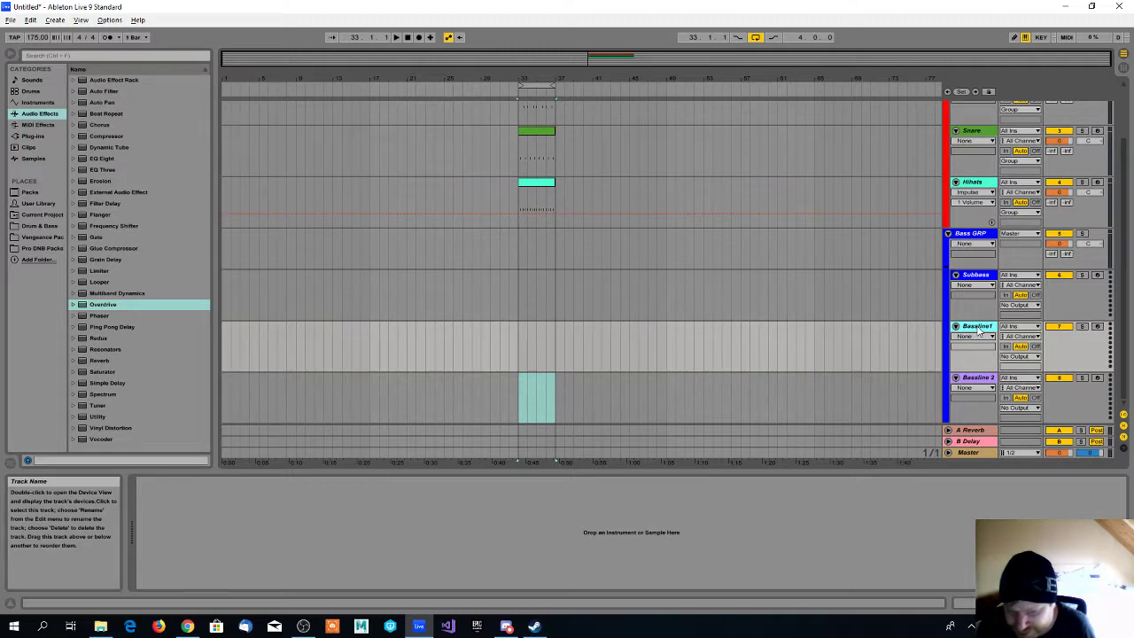
left_click(977, 276)
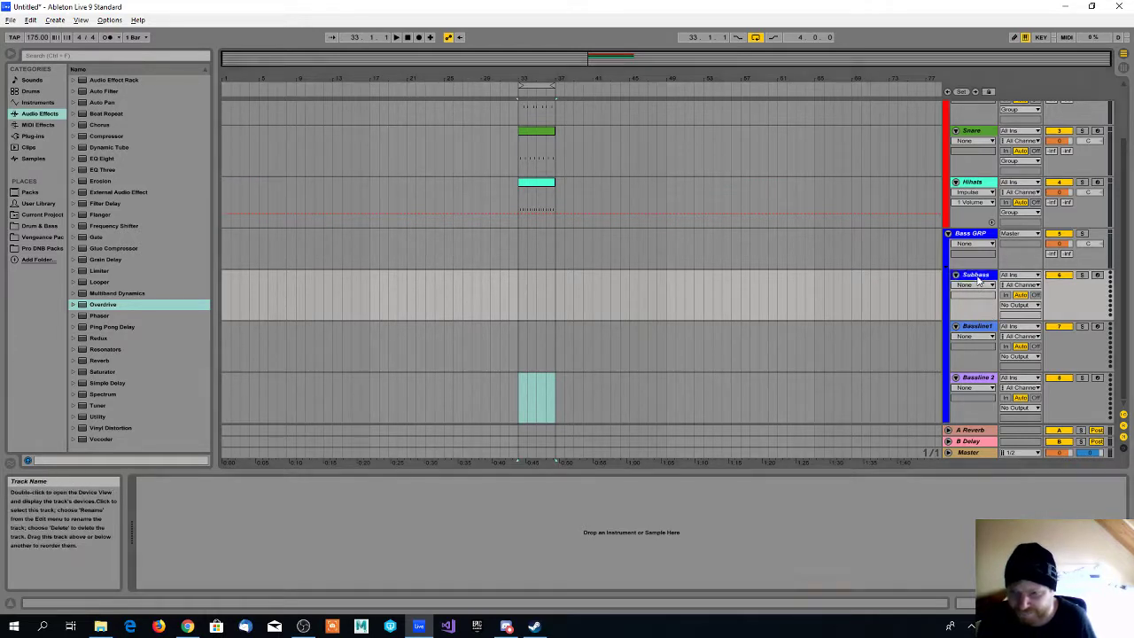
left_click(968, 234)
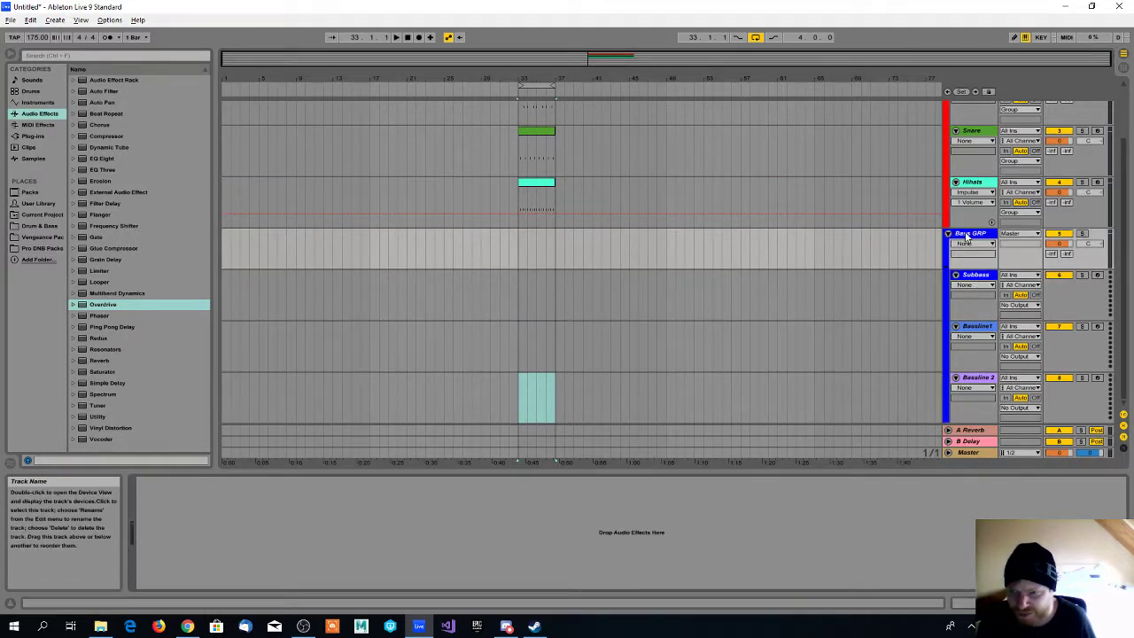
Load the Massive plug-in onto the Bassline1 track and move its window slightly so the track headers stay accessible
left_click(978, 328)
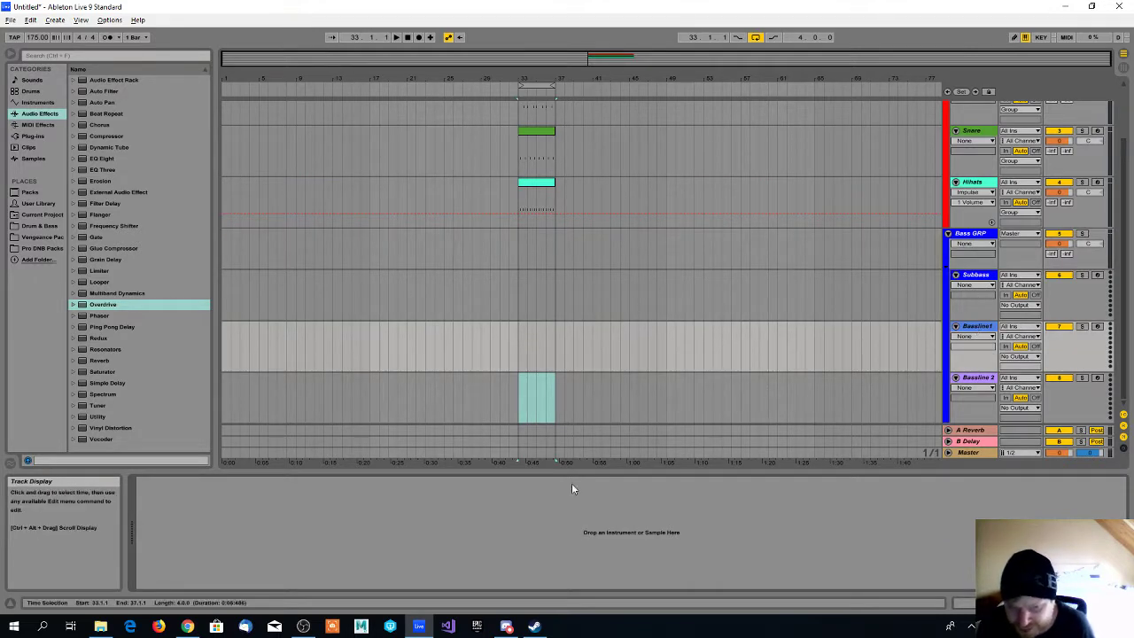
left_click(37, 135)
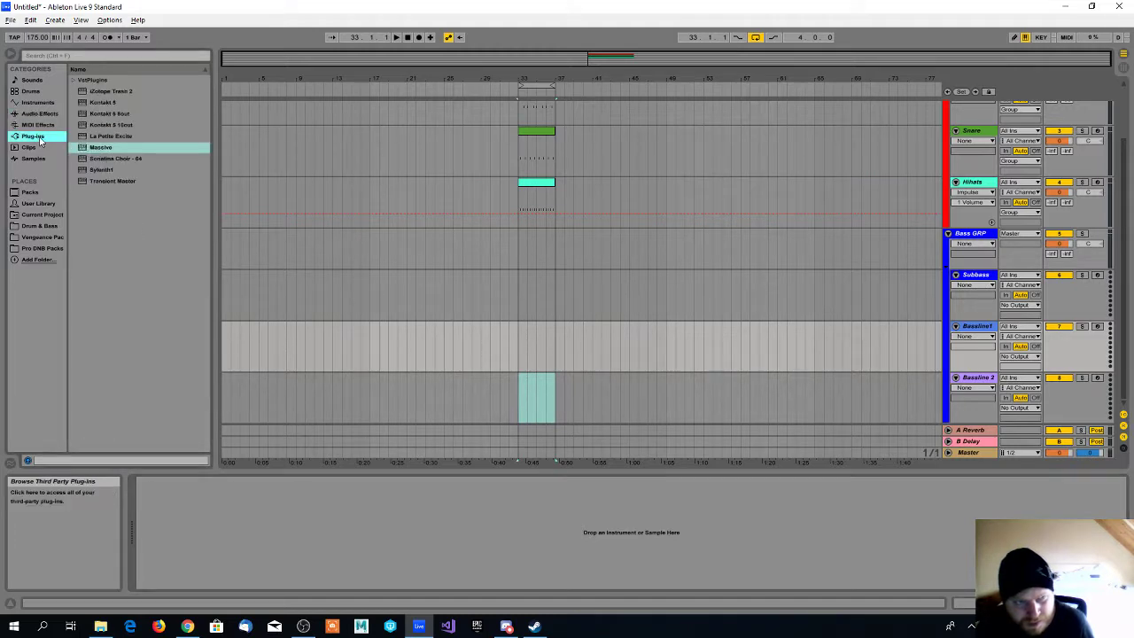
left_click(104, 148)
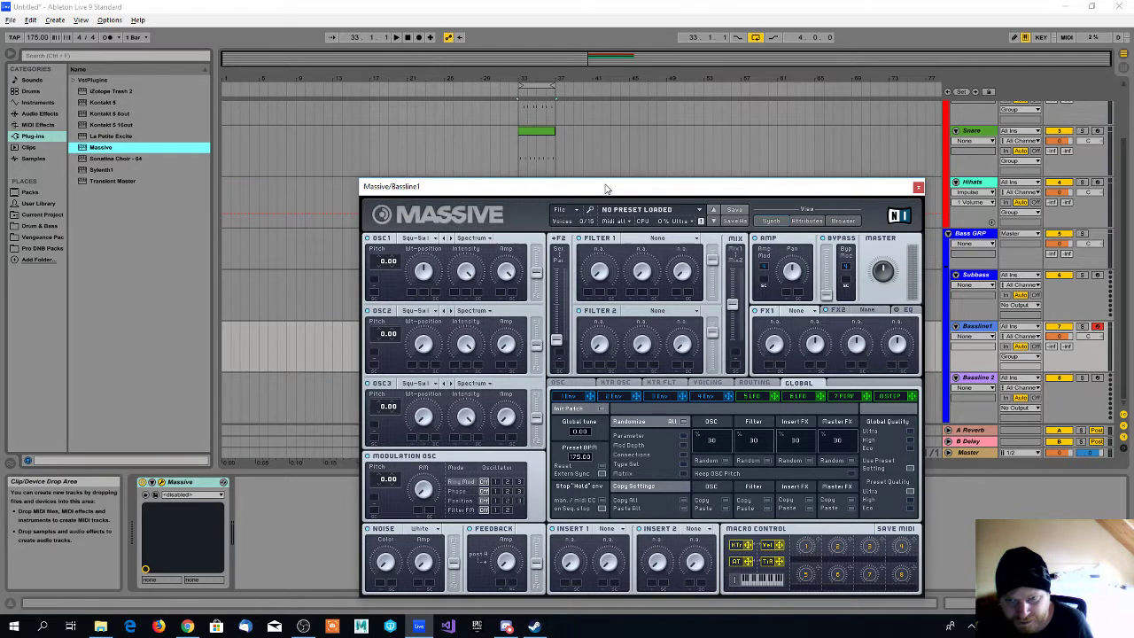
left_click_drag(608, 187, 591, 177)
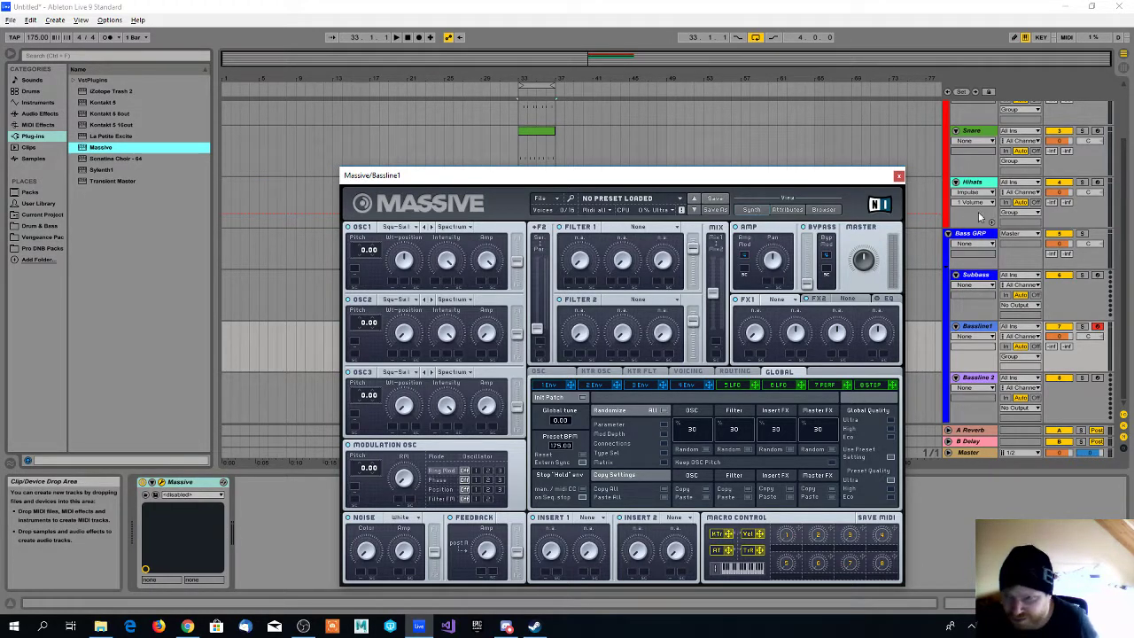
left_click(1097, 326)
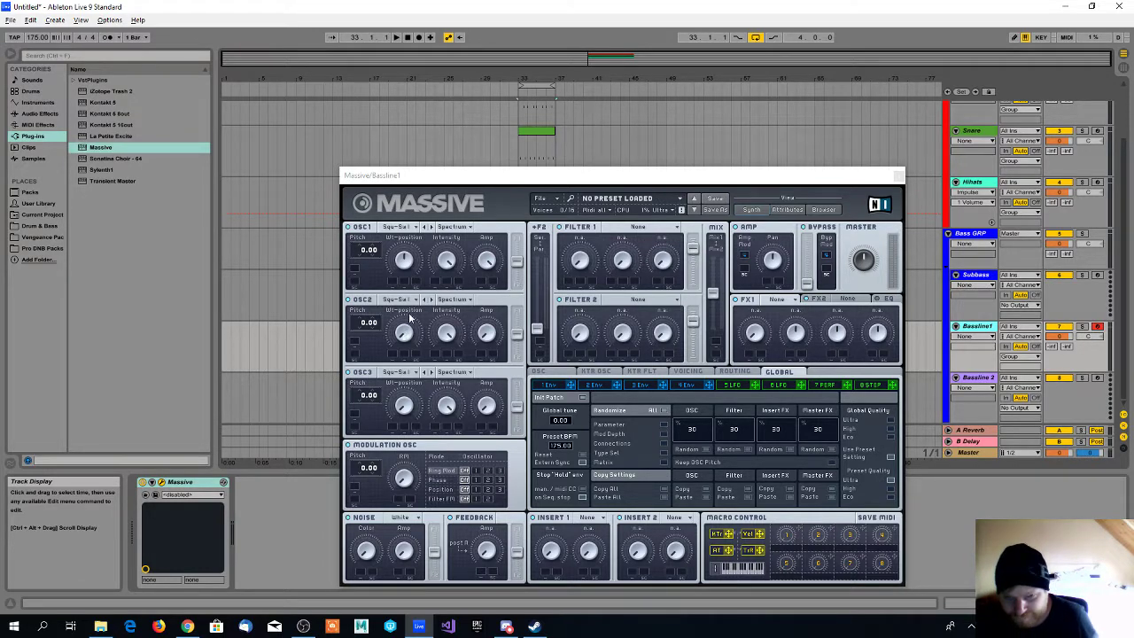
Set Massive's OSC1 to the Roughmath I wavetable and lower its pitch to -12.00
left_click(409, 229)
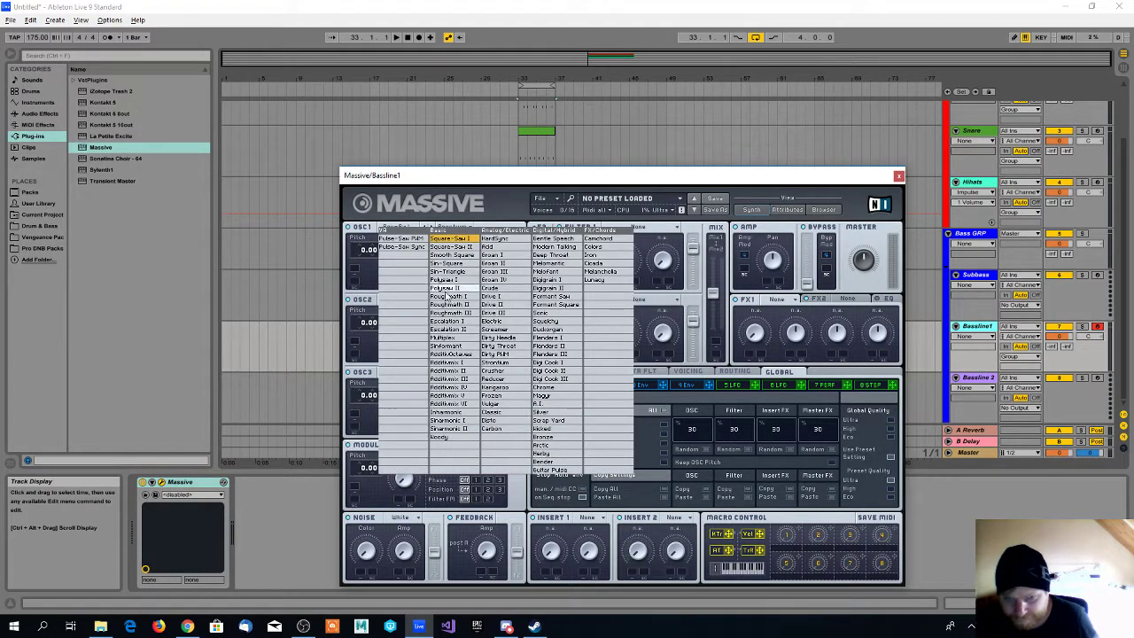
left_click(433, 295)
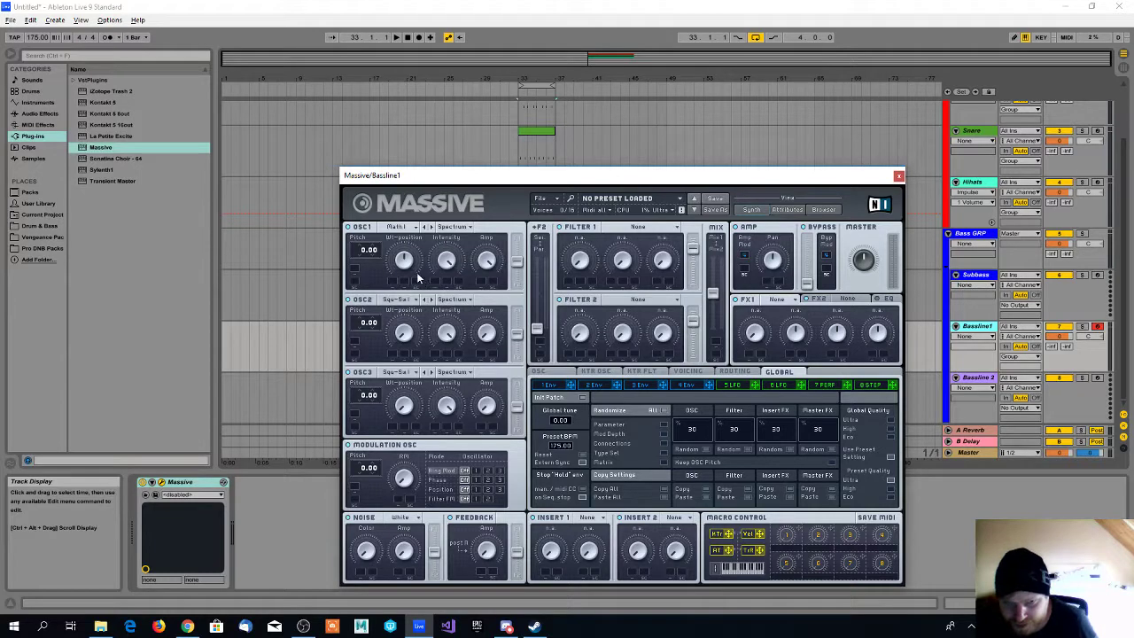
left_click(413, 228)
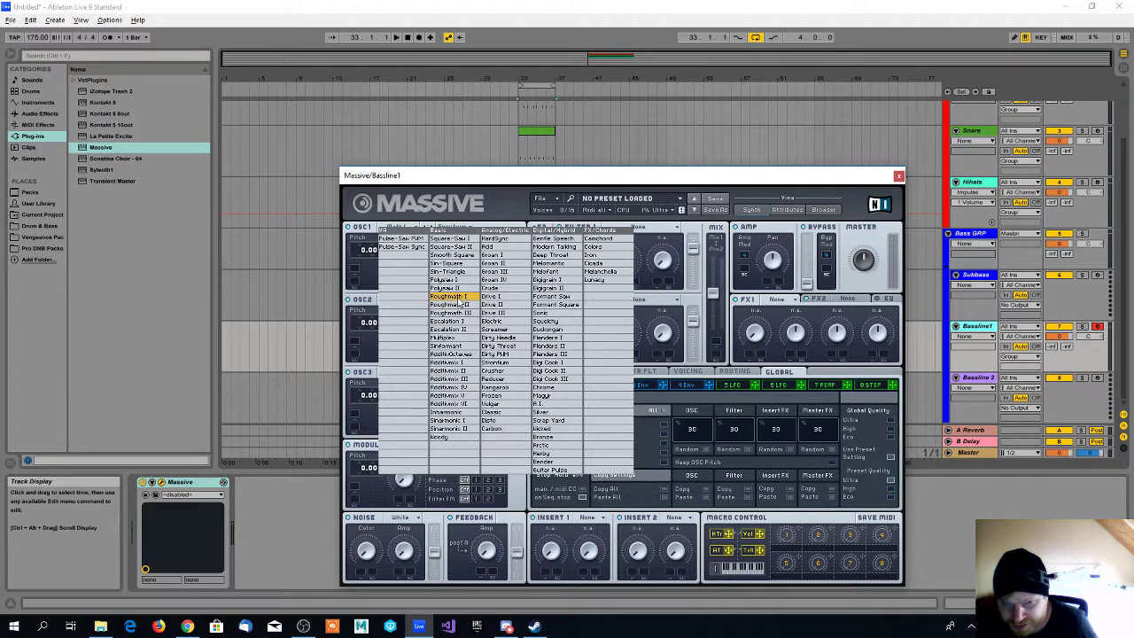
left_click(453, 298)
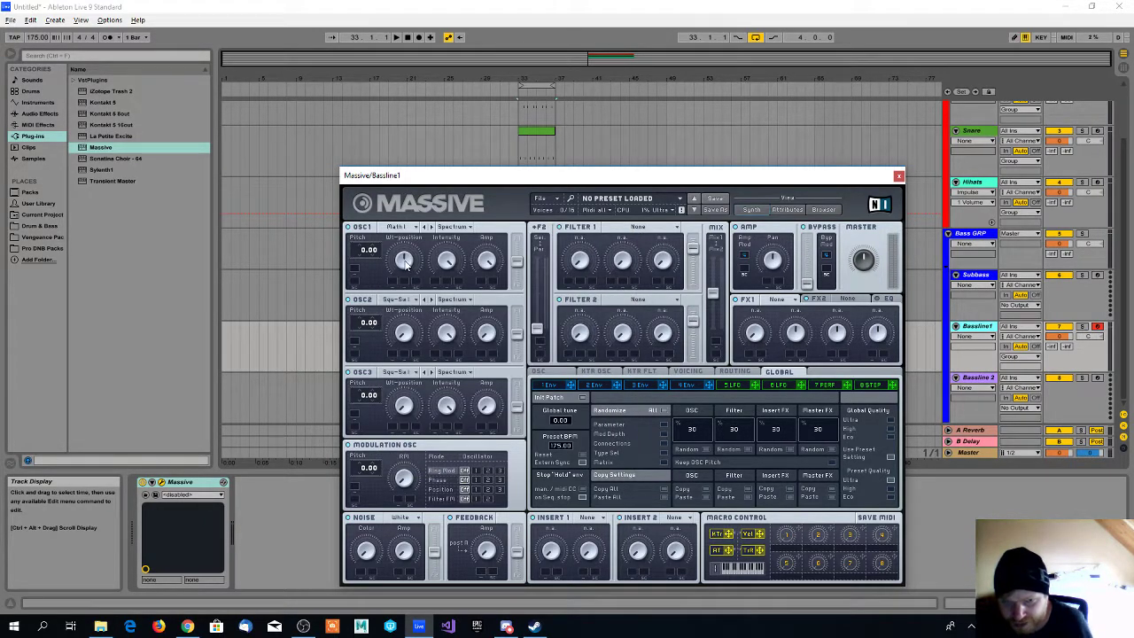
left_click(405, 263)
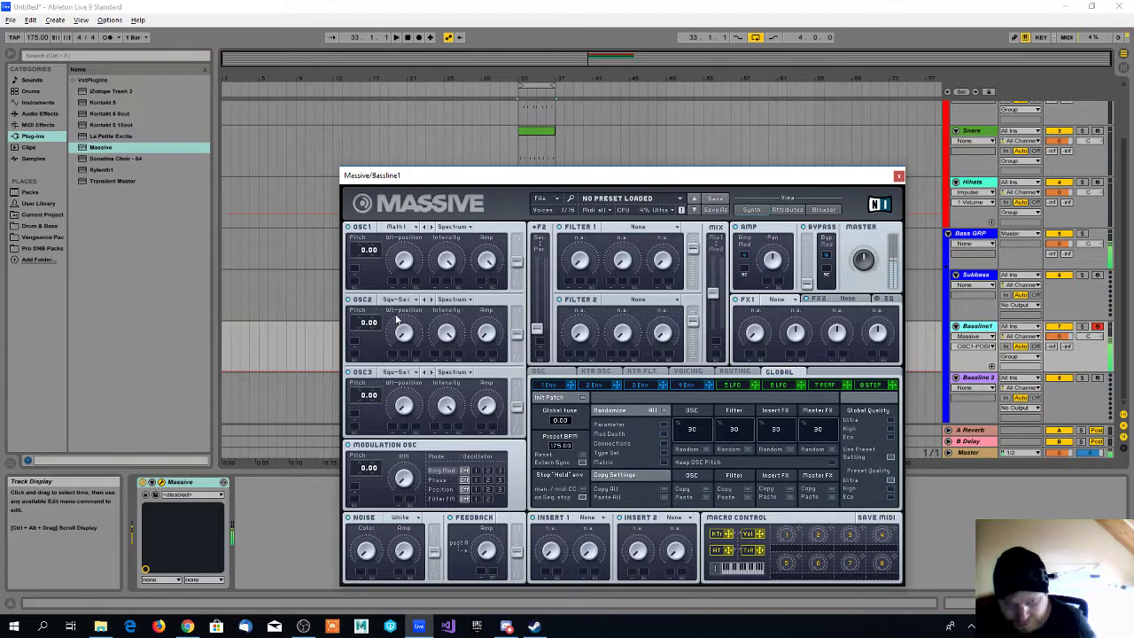
left_click_drag(361, 251, 359, 267)
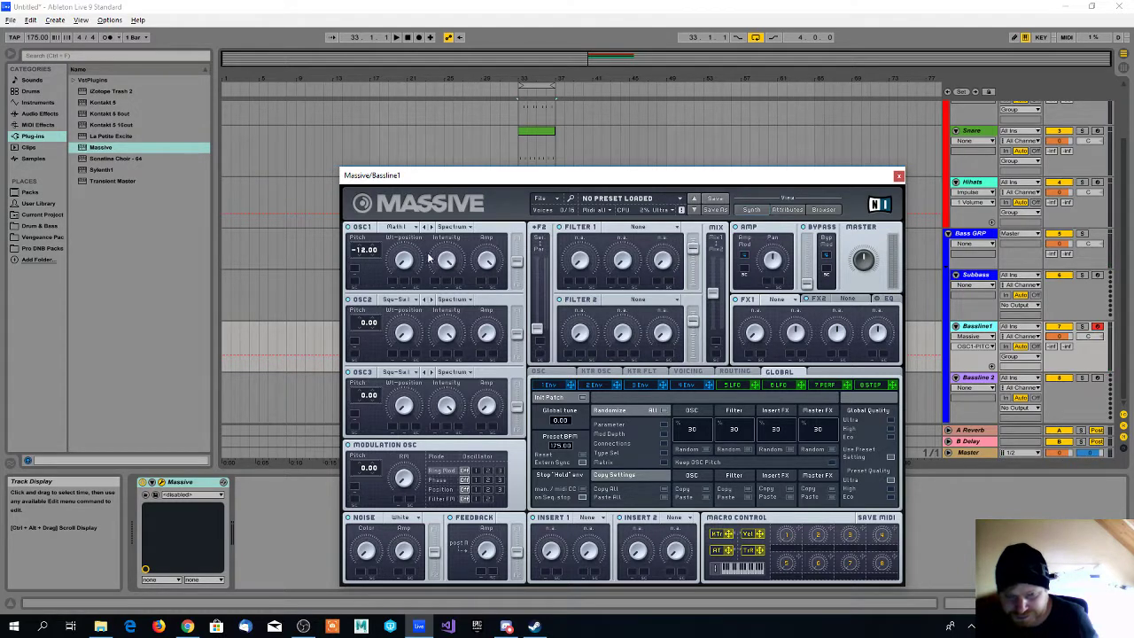
left_click(489, 261)
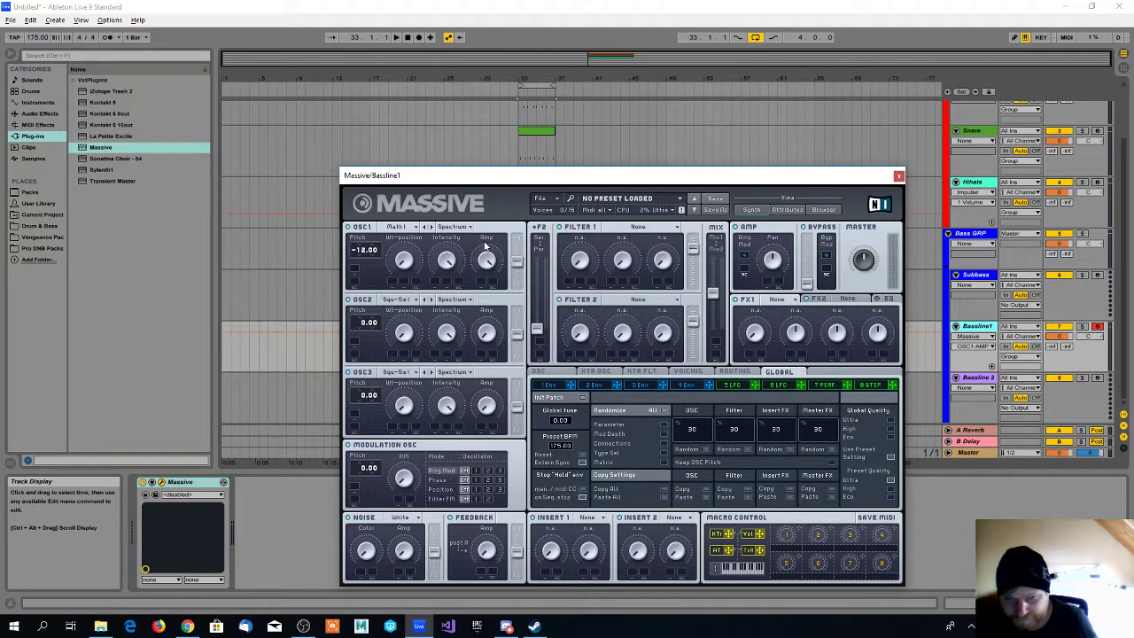
left_click(450, 261)
Set OSC2 to the Flenders I wavetable with full Amp, pitch -24.00 and an adjusted wavetable position, and adjust OSC1's filter routing
left_click(409, 301)
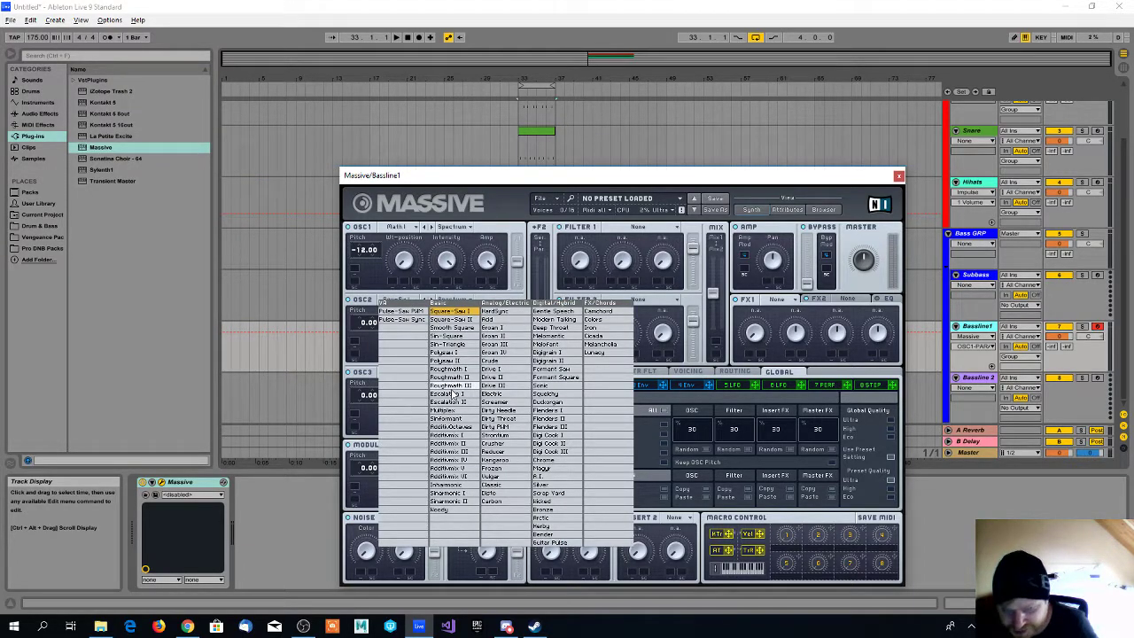
left_click(546, 412)
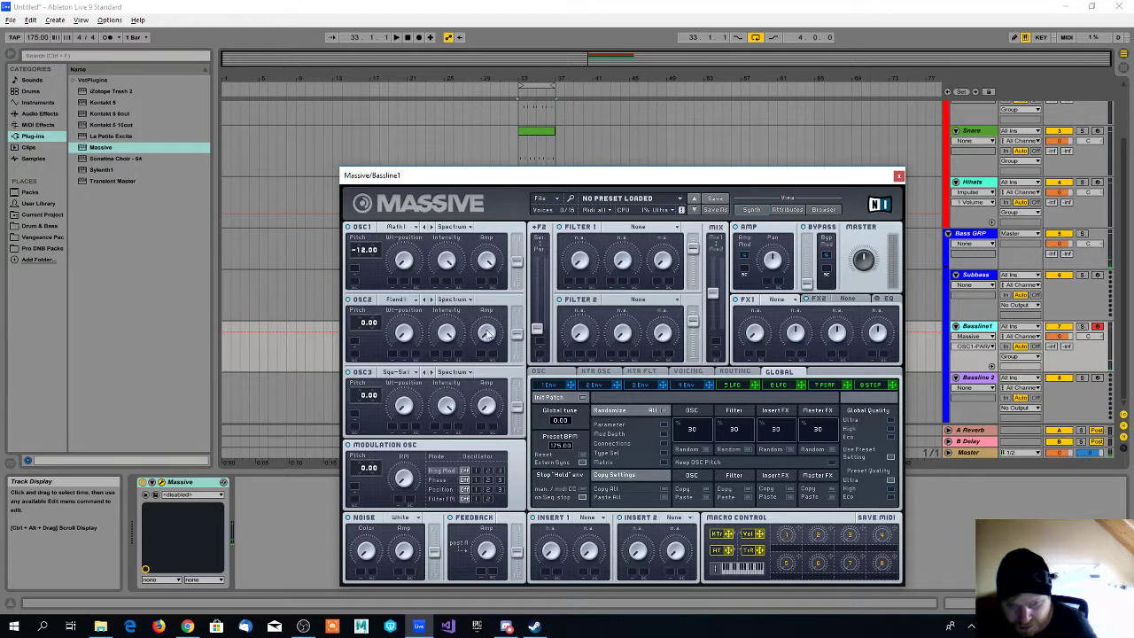
left_click_drag(488, 332, 488, 315)
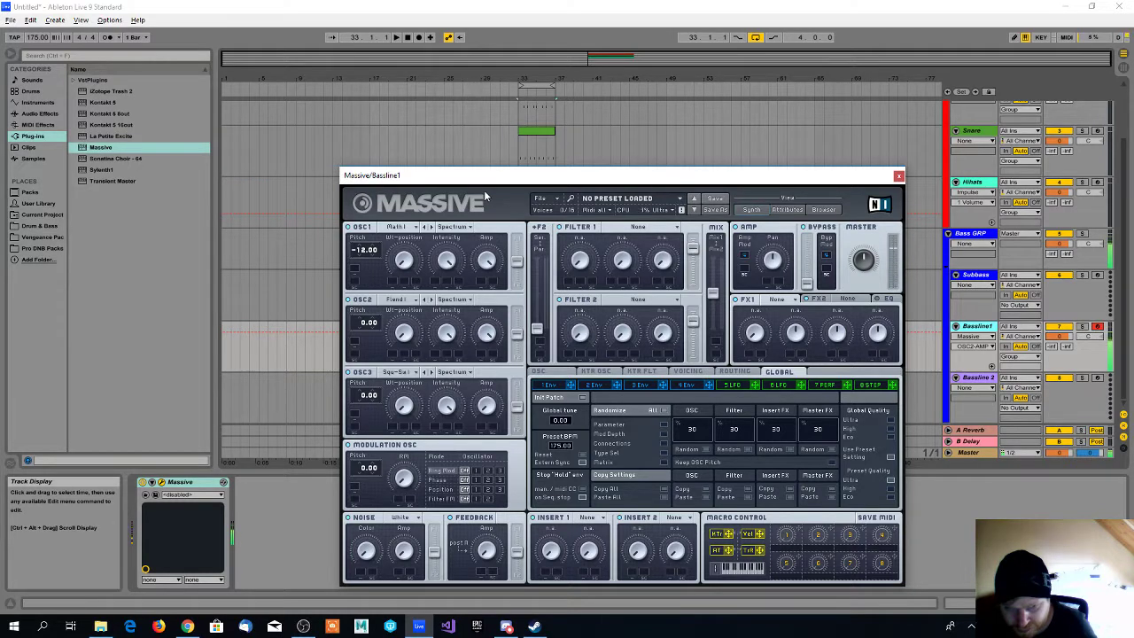
left_click_drag(361, 328, 358, 354)
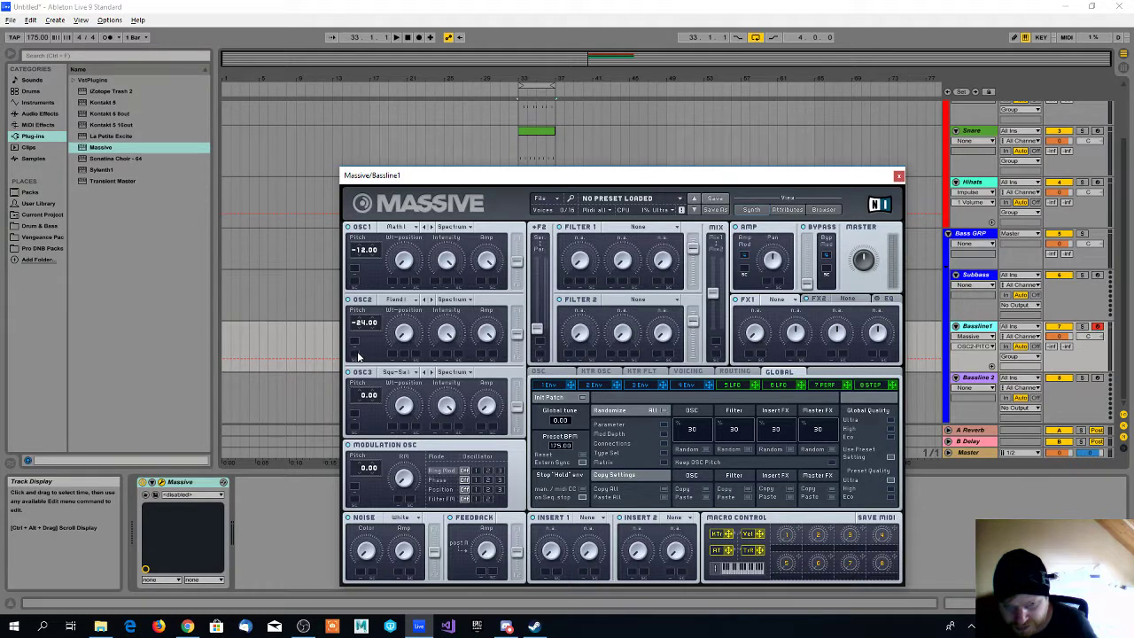
left_click(405, 328)
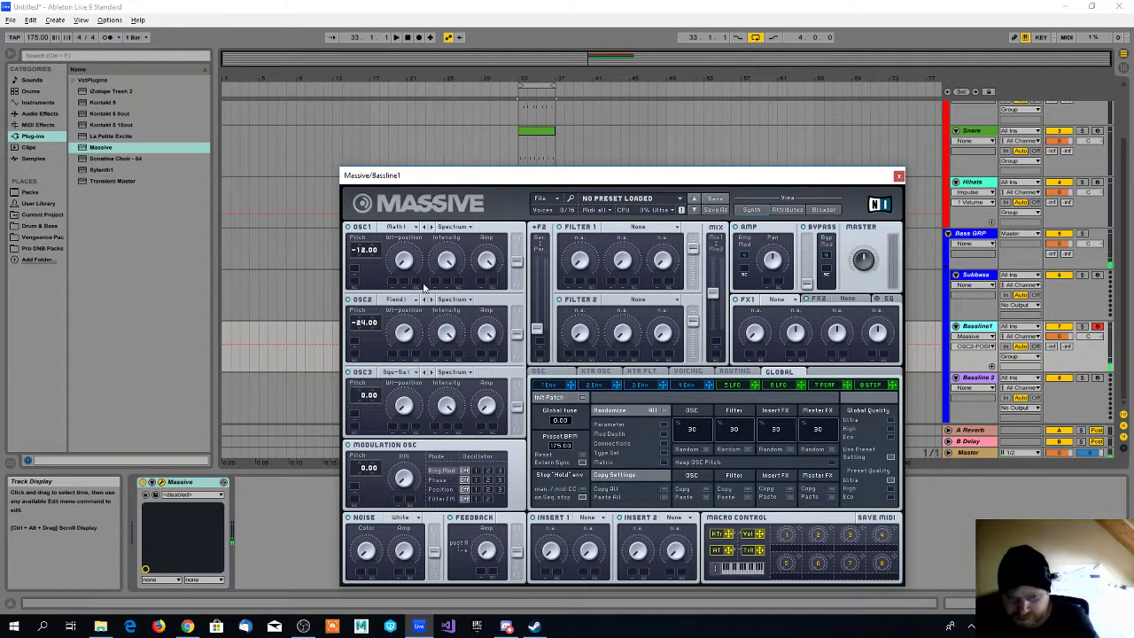
mouse_move(517, 263)
left_mouse_down()
mouse_move(517, 229)
mouse_move(512, 273)
left_mouse_up()
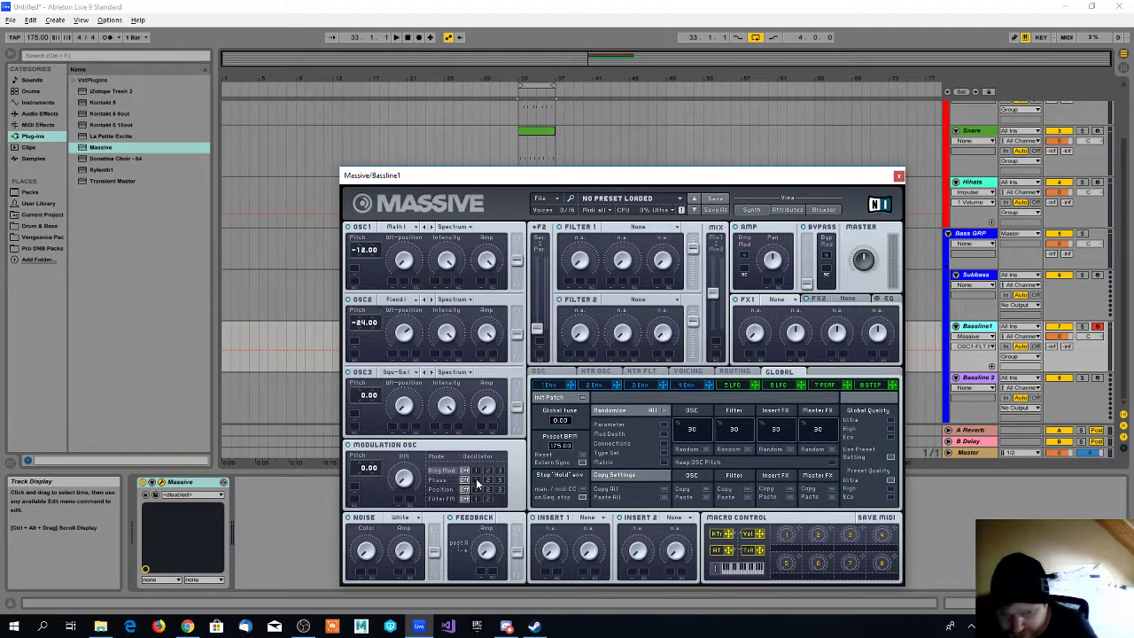
Apply the modulation oscillator's Phase mode to oscillator 2, set its pitch to 7.00 and adjust the Phase amount
left_click(448, 481)
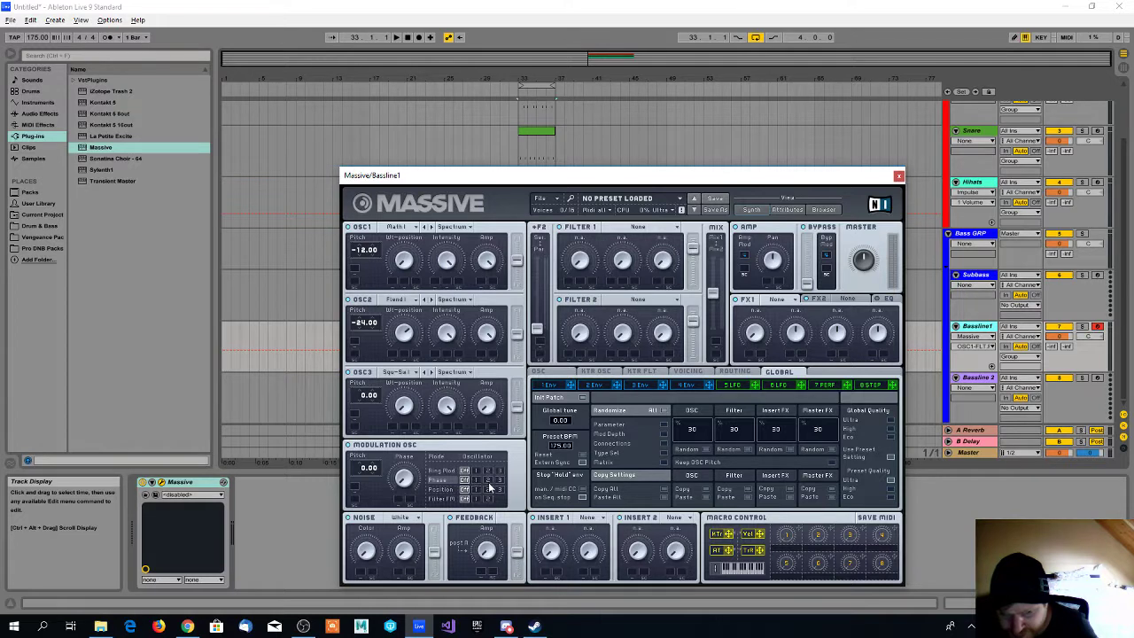
left_click(487, 480)
left_click(365, 471)
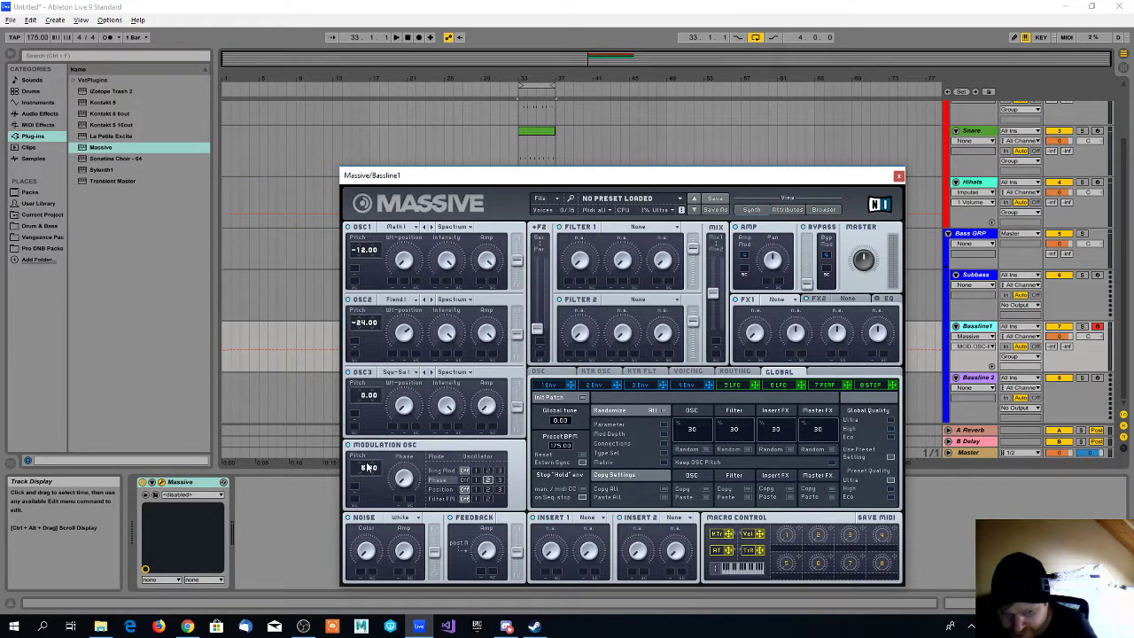
left_click_drag(369, 464, 358, 479)
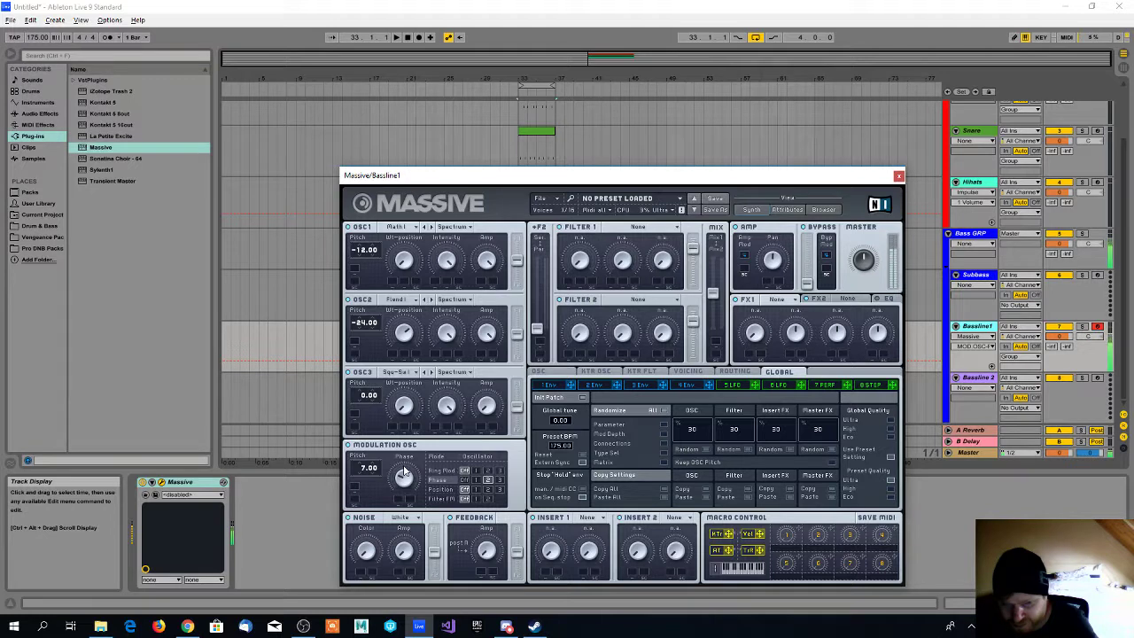
left_click_drag(404, 475, 406, 481)
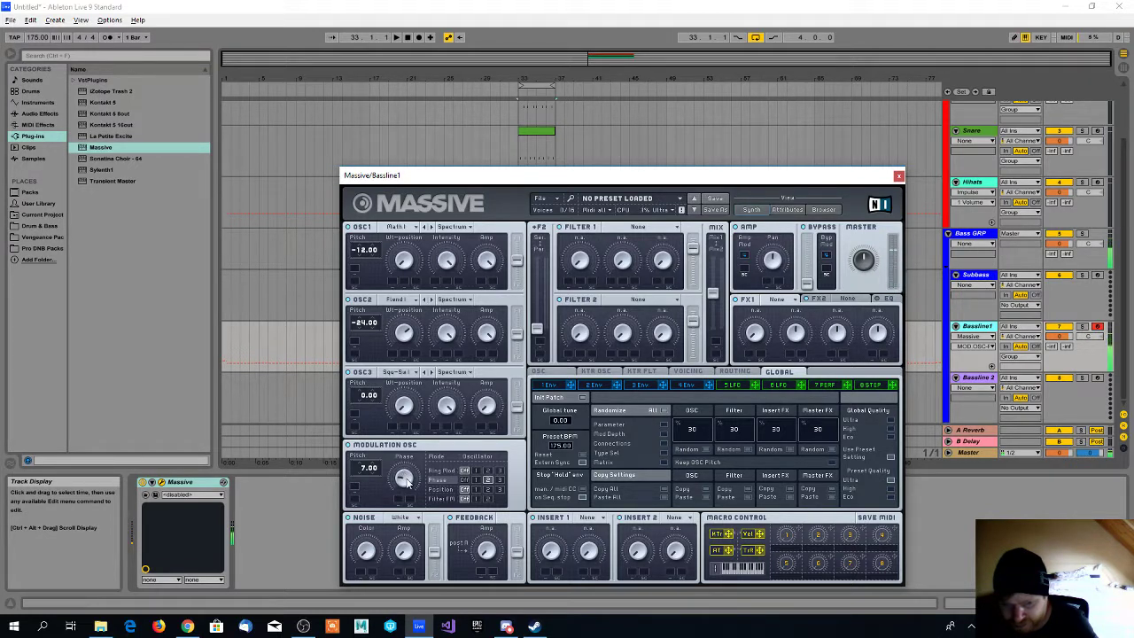
Assign the Sine Shaper effect to Insert 1 and raise its Dry/Wet and Drive amounts
left_click(587, 518)
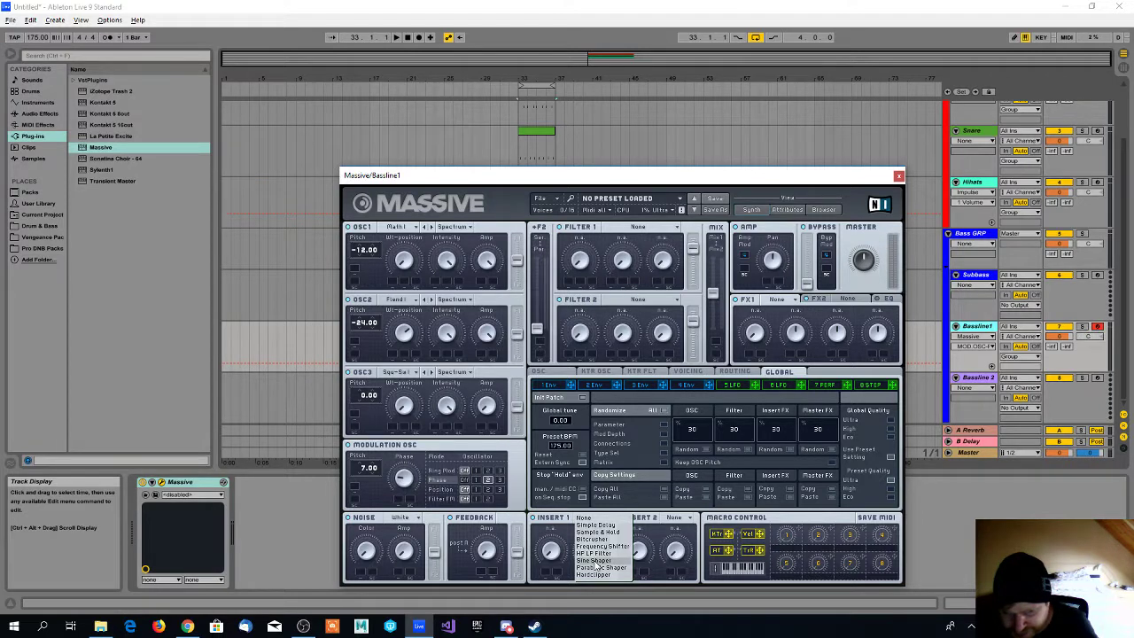
left_click(597, 561)
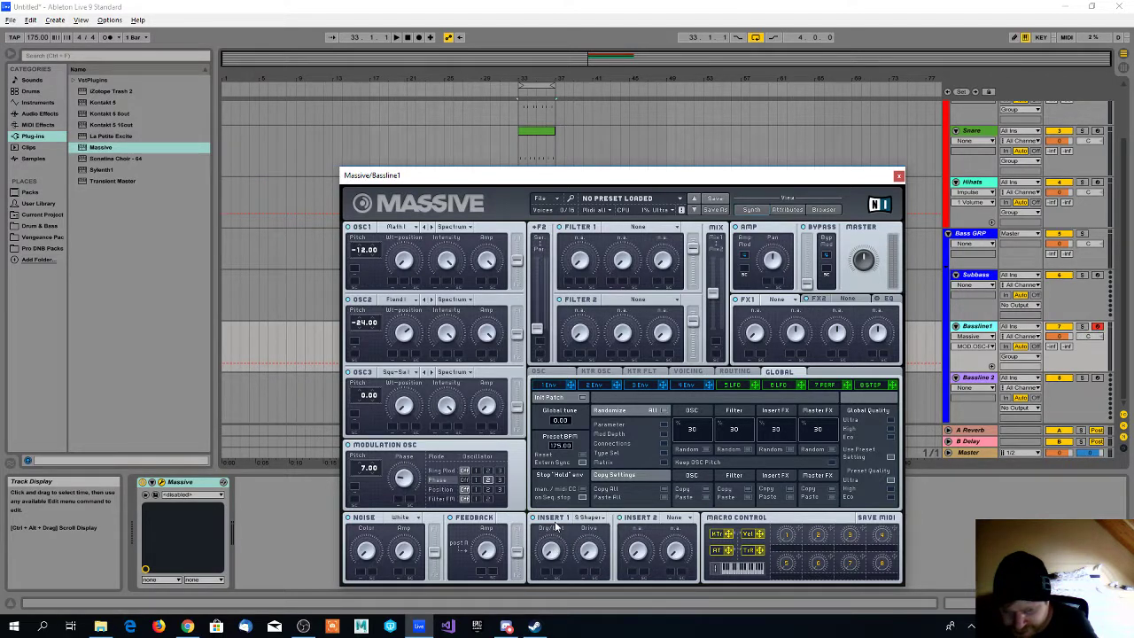
left_click_drag(548, 552, 544, 496)
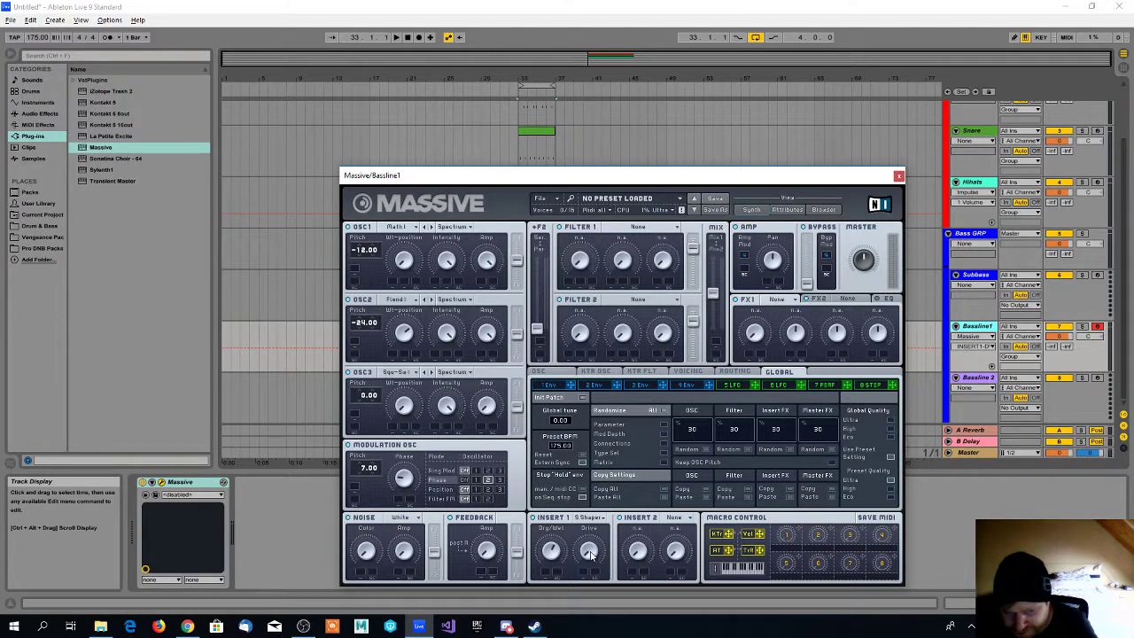
left_click_drag(589, 540, 585, 516)
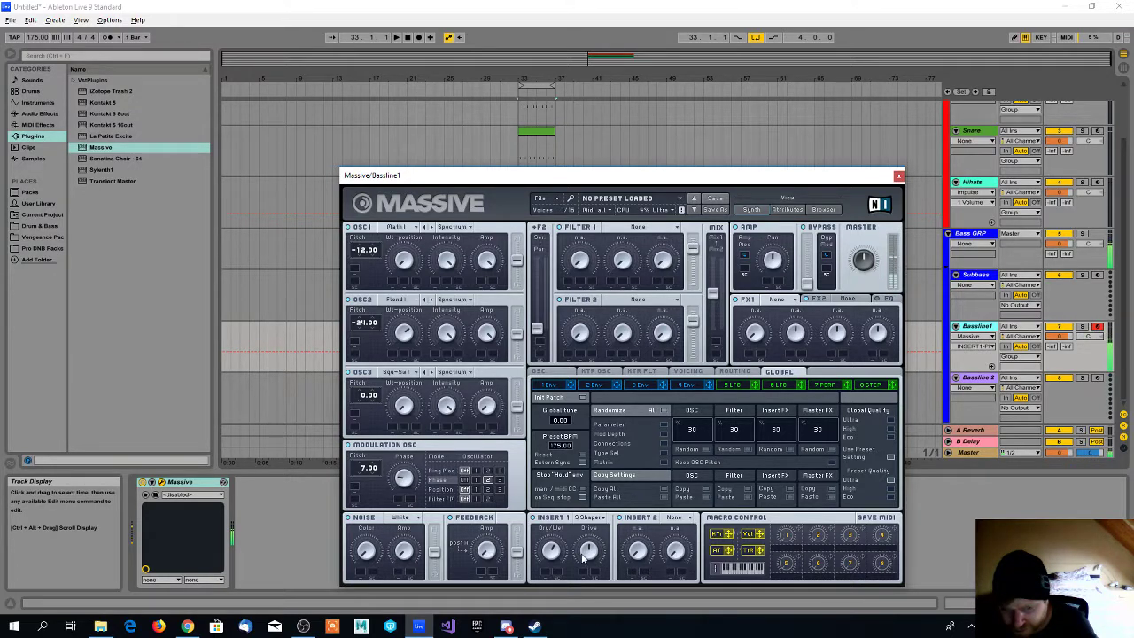
Assign the Frequency Shifter effect to Insert 2
left_click(678, 517)
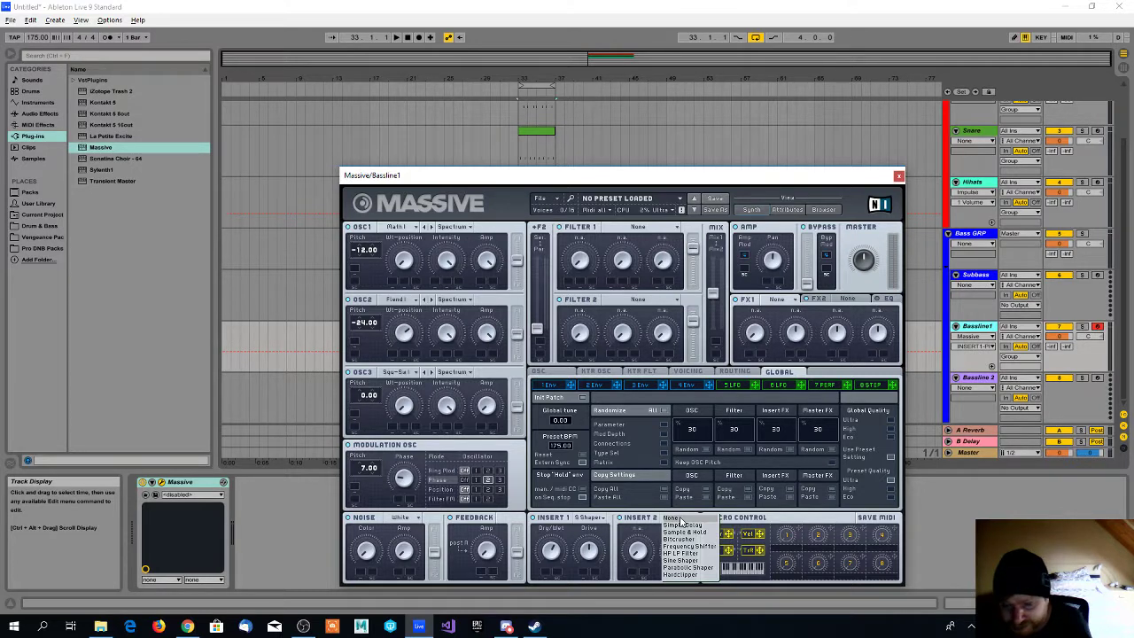
left_click(682, 547)
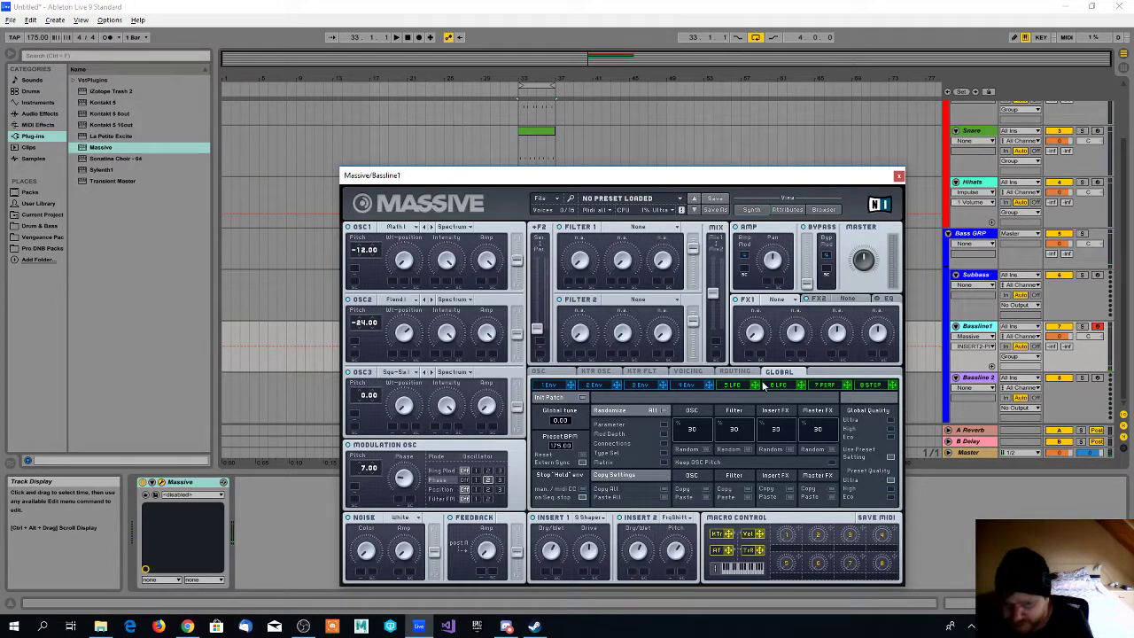
Adjust the vibrato Rate and Depth in Massive's oscillator settings
left_click(689, 372)
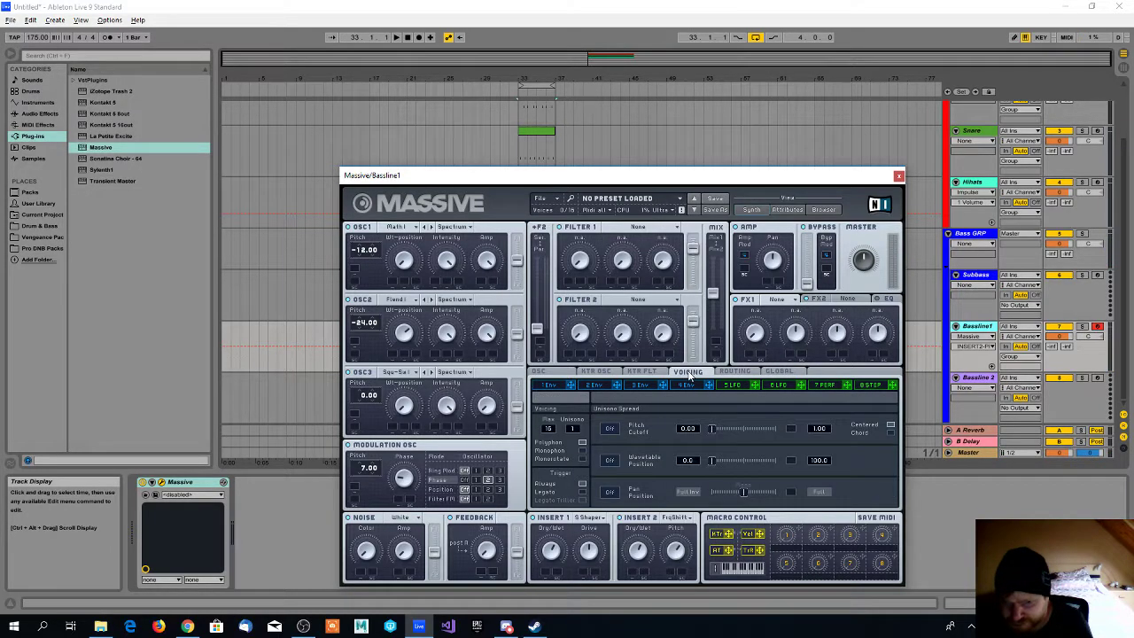
left_click(547, 374)
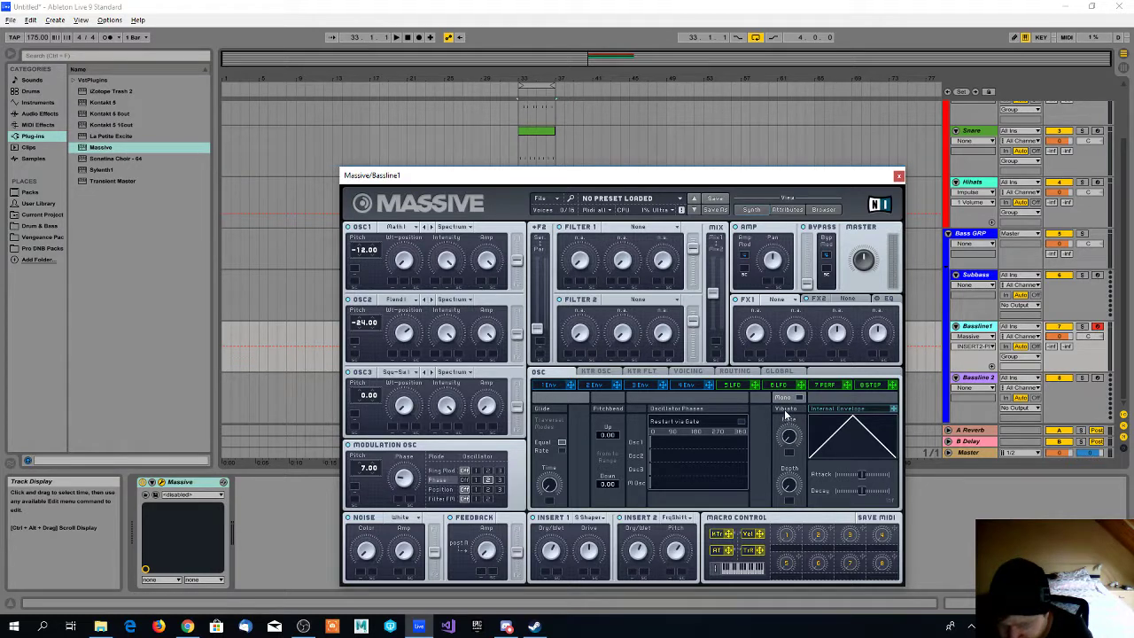
left_click_drag(791, 440, 786, 401)
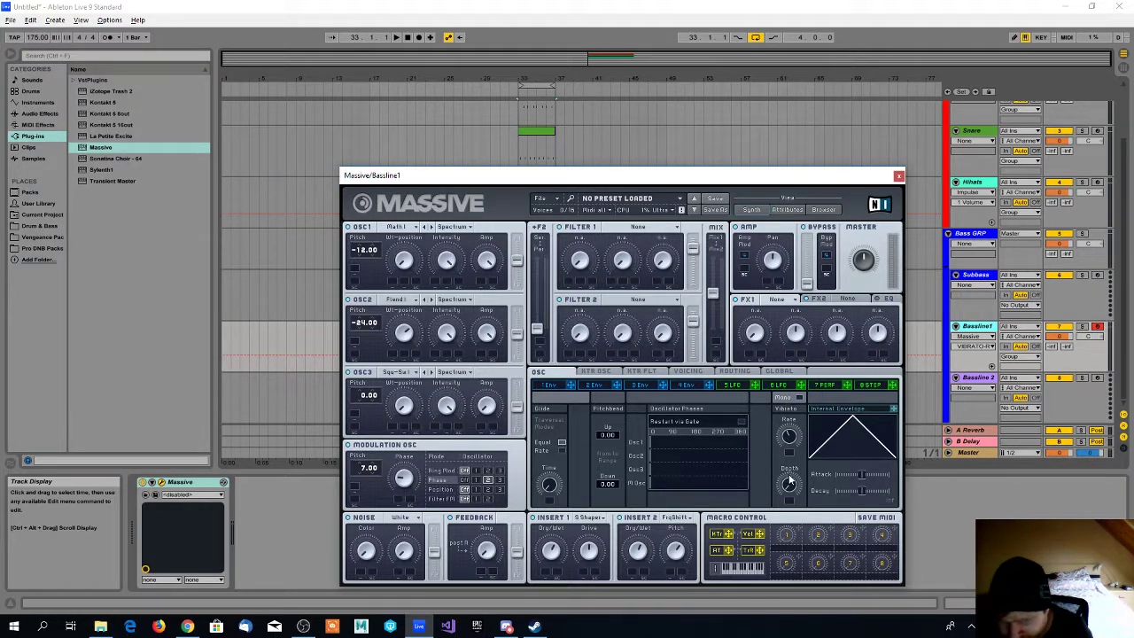
left_click_drag(790, 482, 790, 469)
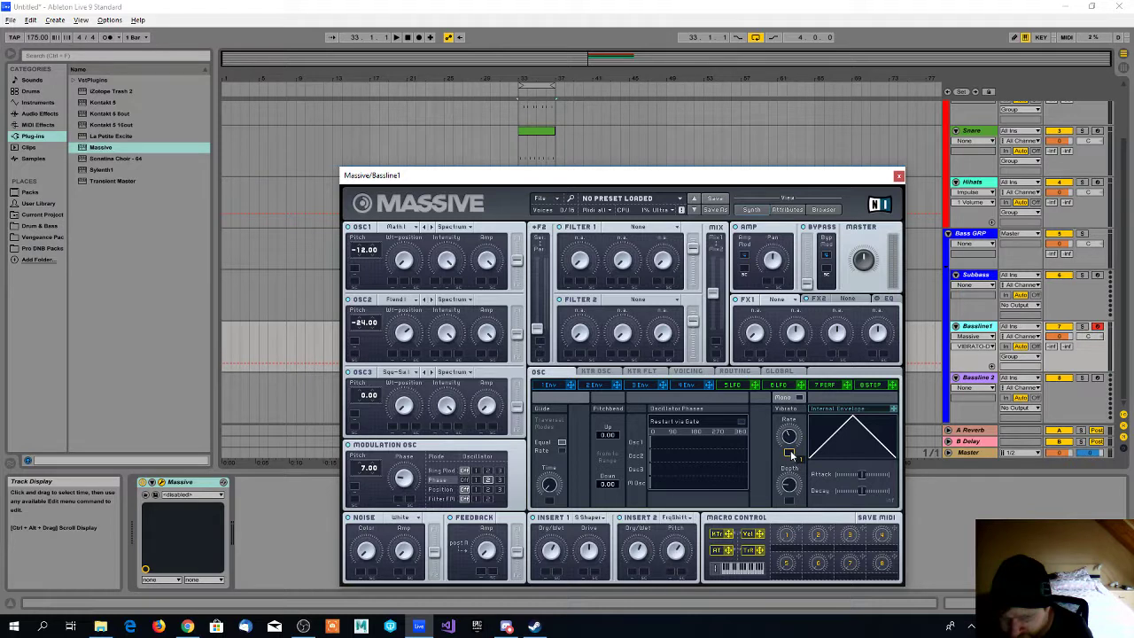
Assign Macro 1 to the vibrato Rate, set its modulation range and adjust the macro
left_click_drag(791, 455, 791, 413)
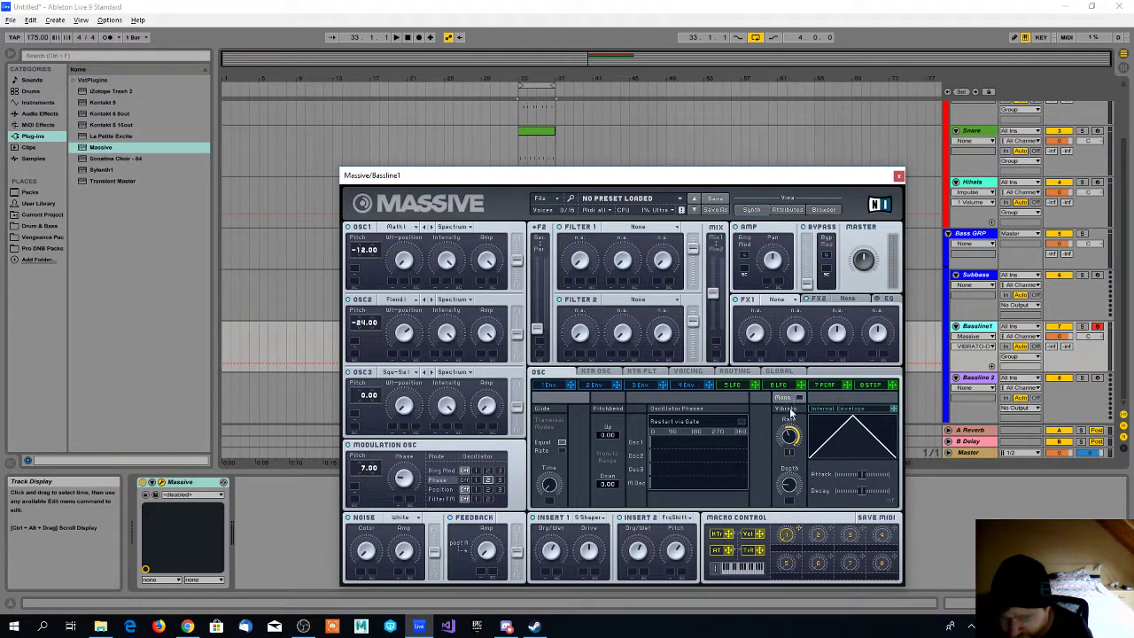
left_click(786, 535)
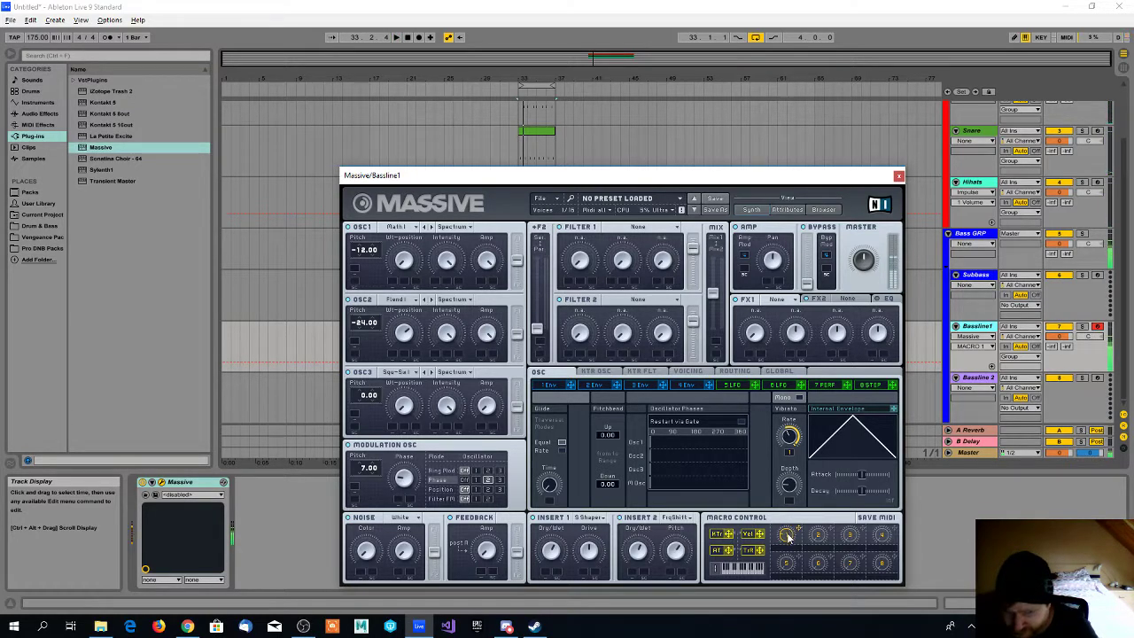
left_click_drag(787, 532, 788, 529)
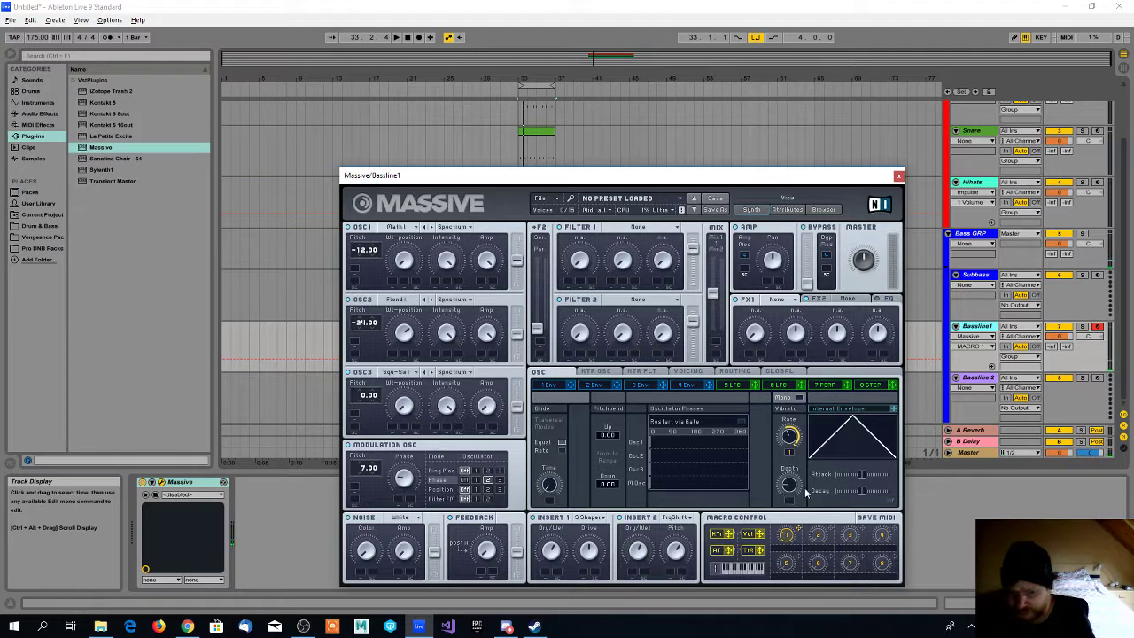
Set OSC1's pitch to -24.00 and OSC2's pitch to -12.00
left_click(403, 260)
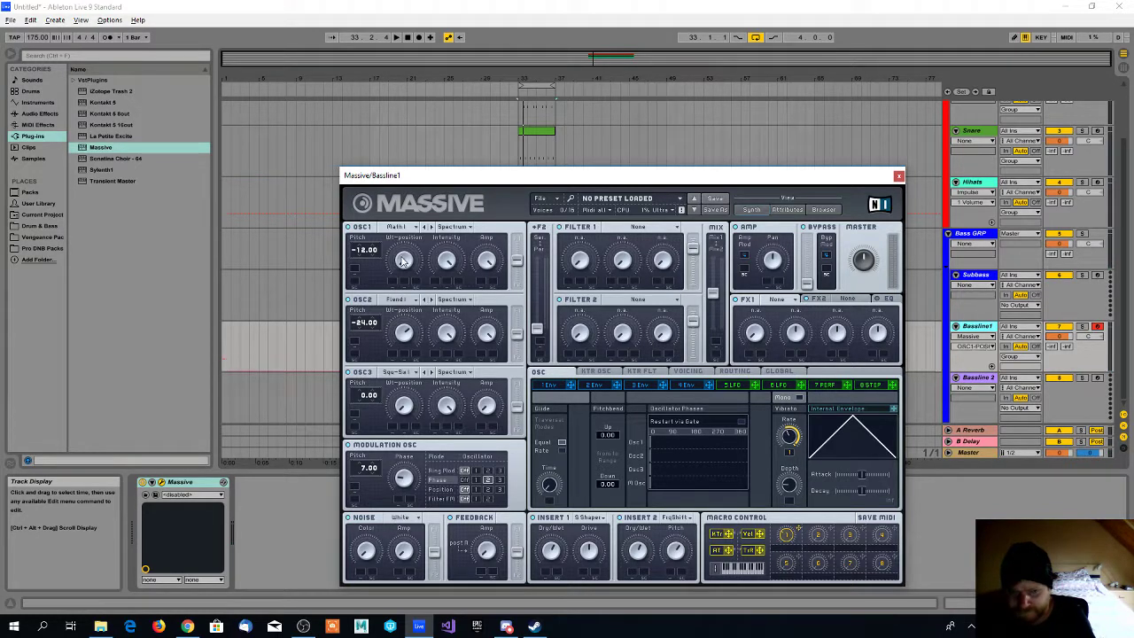
left_click_drag(363, 254, 360, 268)
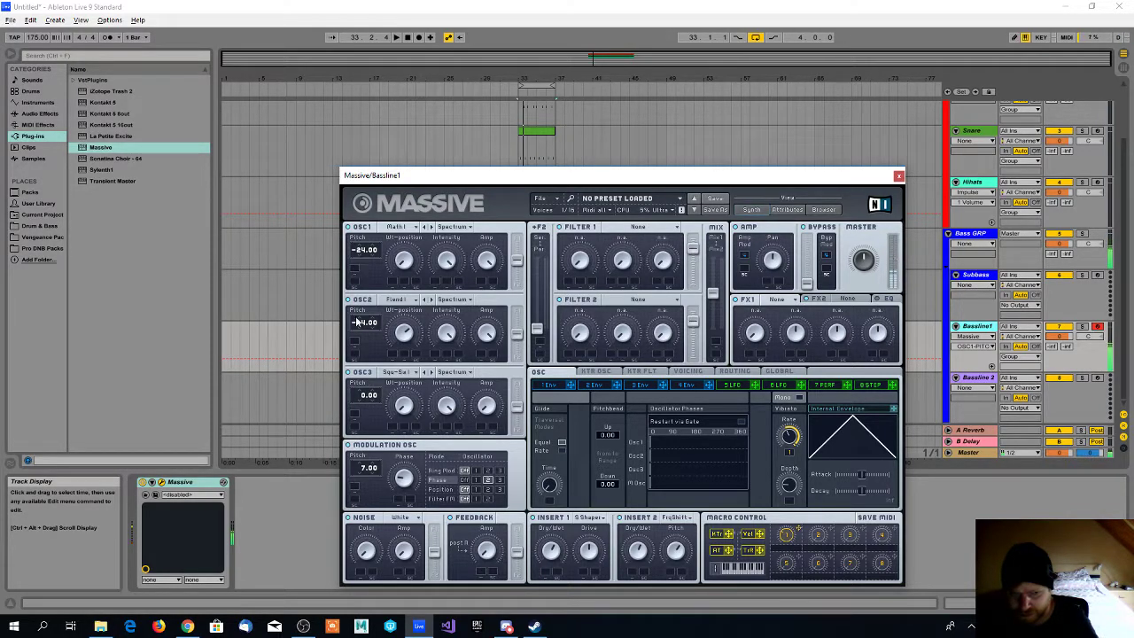
left_click_drag(364, 327, 365, 314)
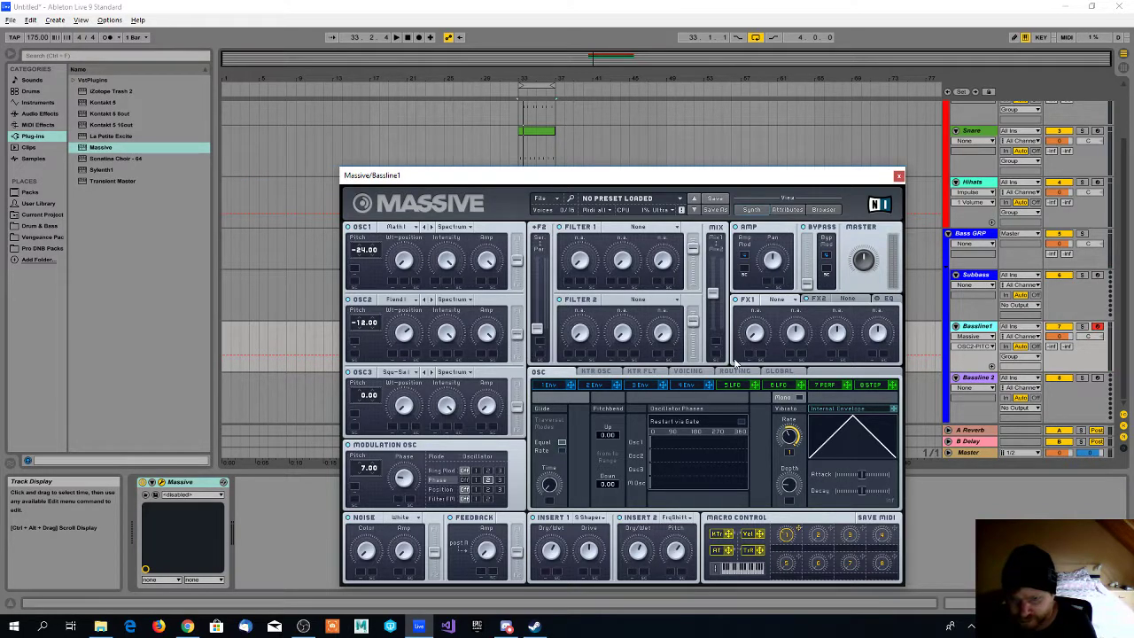
Load the Dimension Expander in FX1 and a Delay in FX2, and close the Massive window
left_click(784, 300)
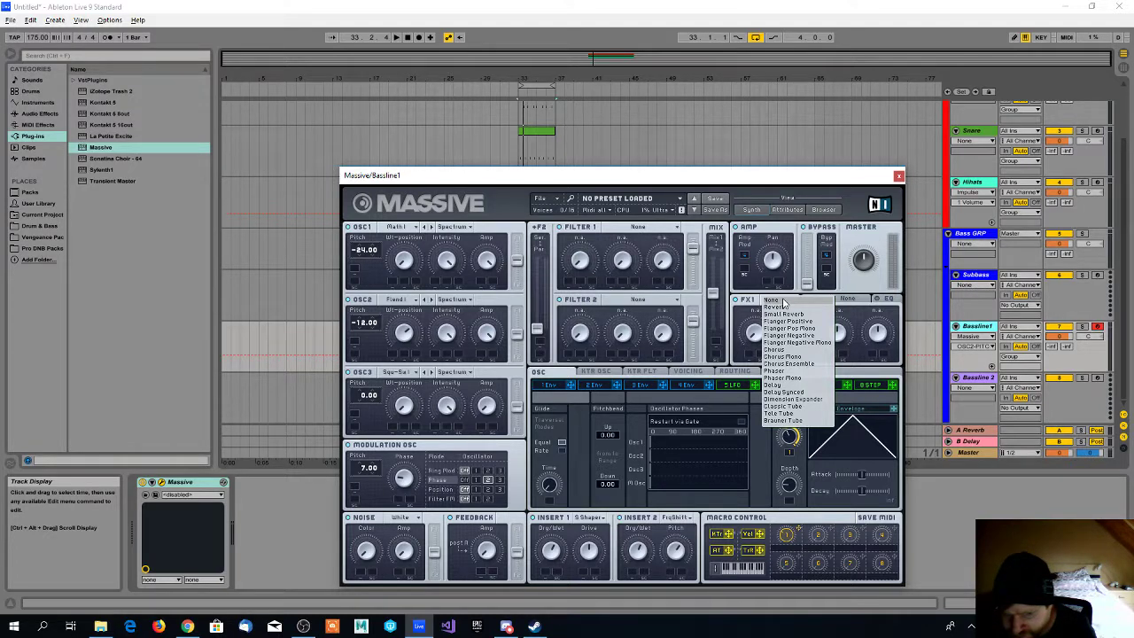
left_click(785, 400)
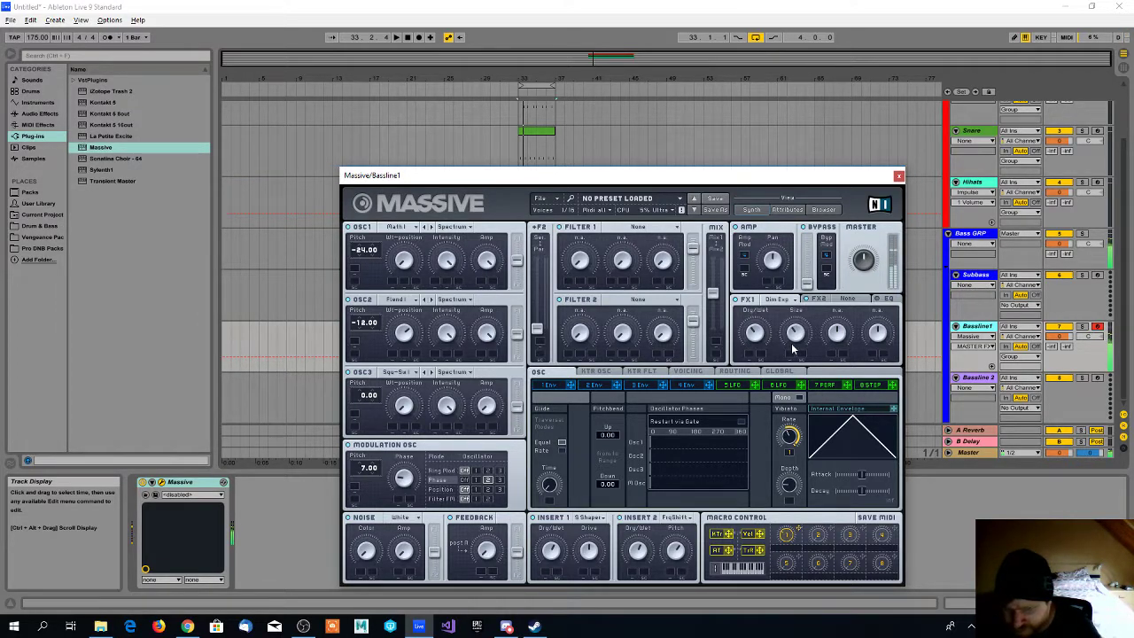
left_click(852, 301)
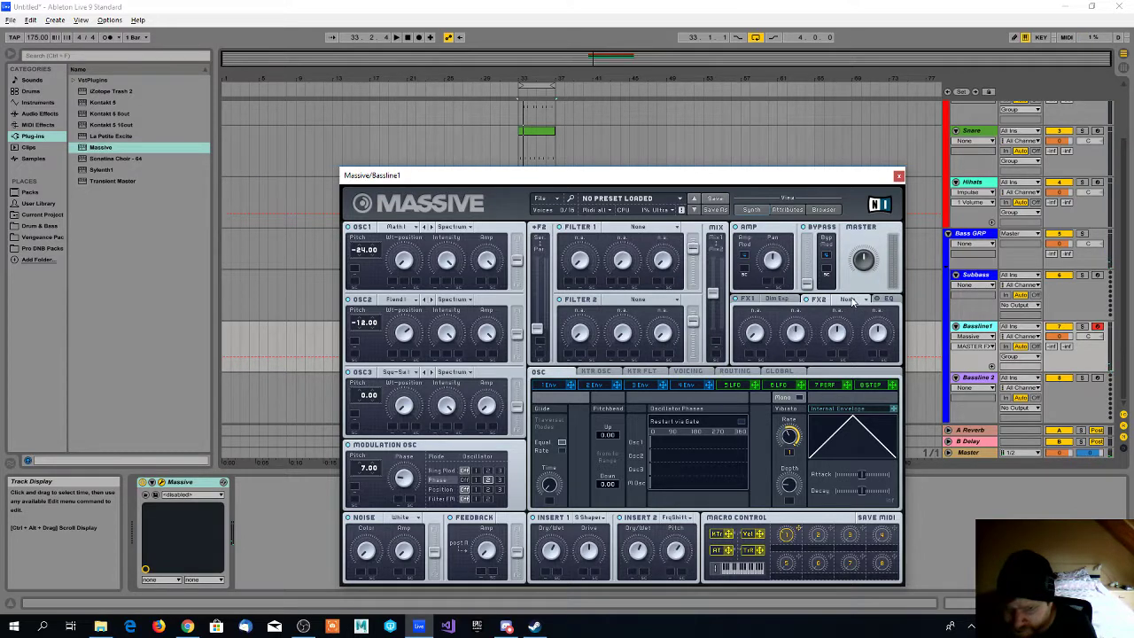
left_click(850, 300)
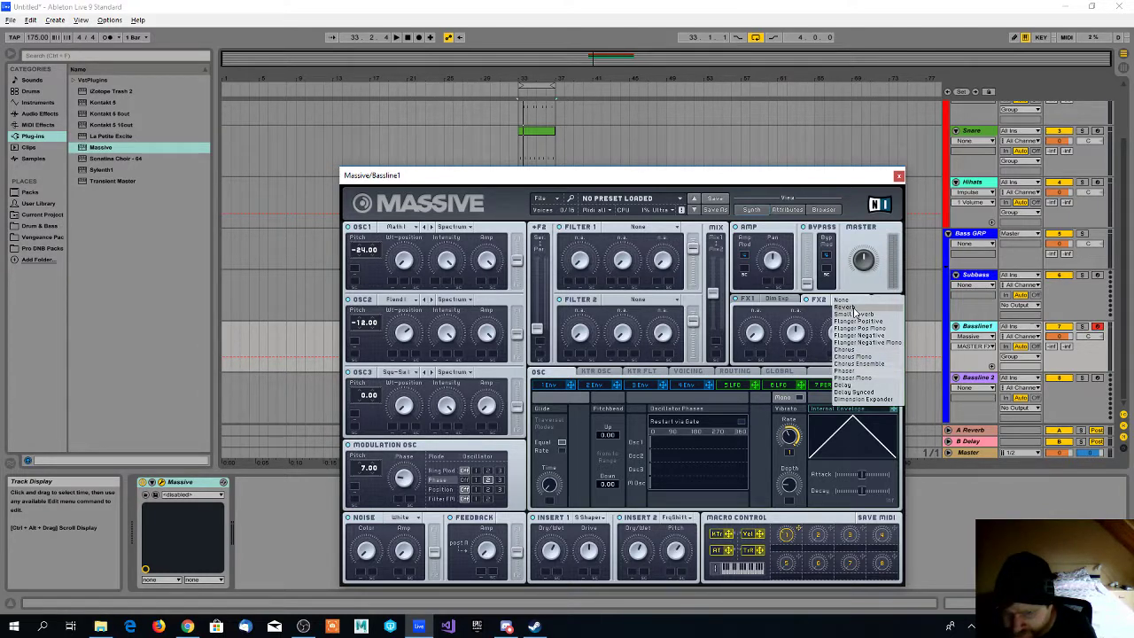
left_click(843, 386)
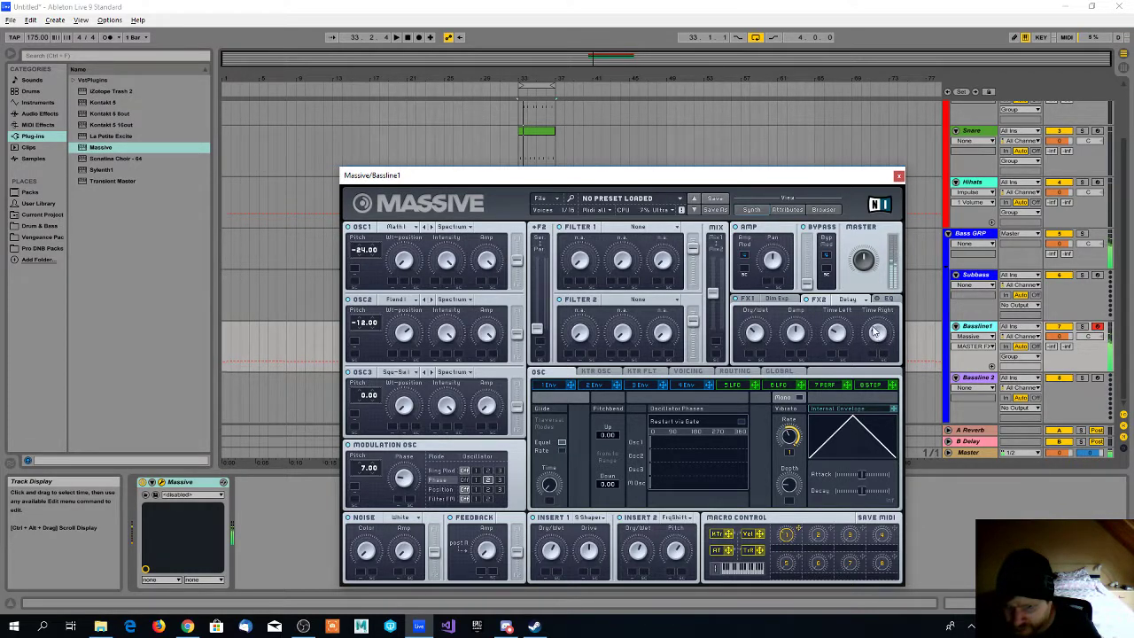
left_click(898, 175)
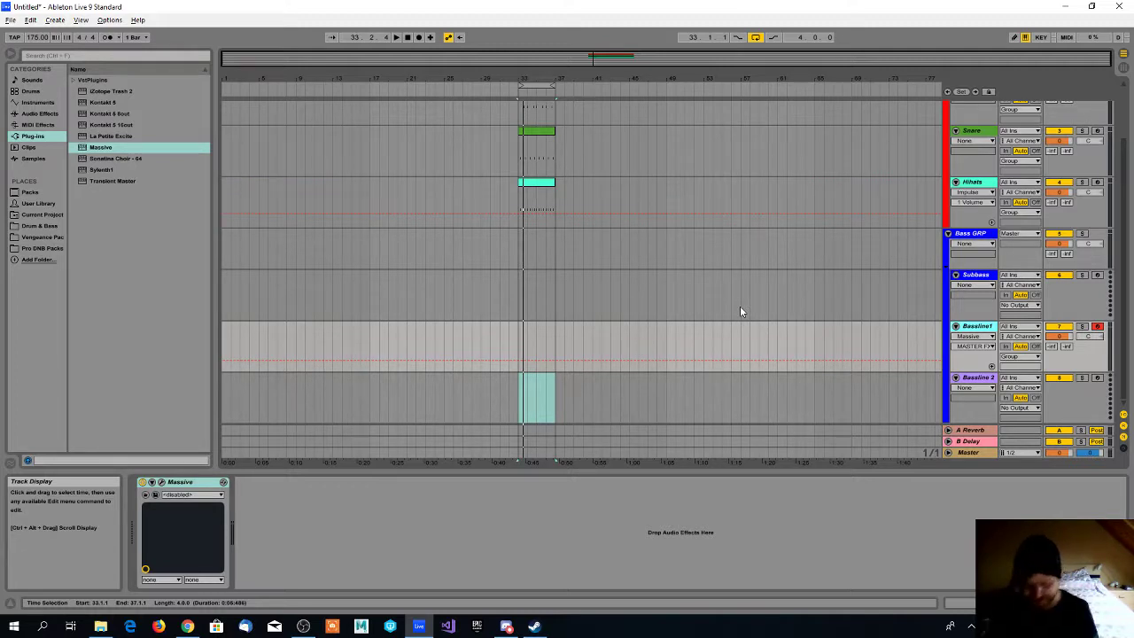
Create an empty four-bar MIDI clip on the Bassline1 track from bar 33 to 37 and open it for note editing
left_click(521, 351)
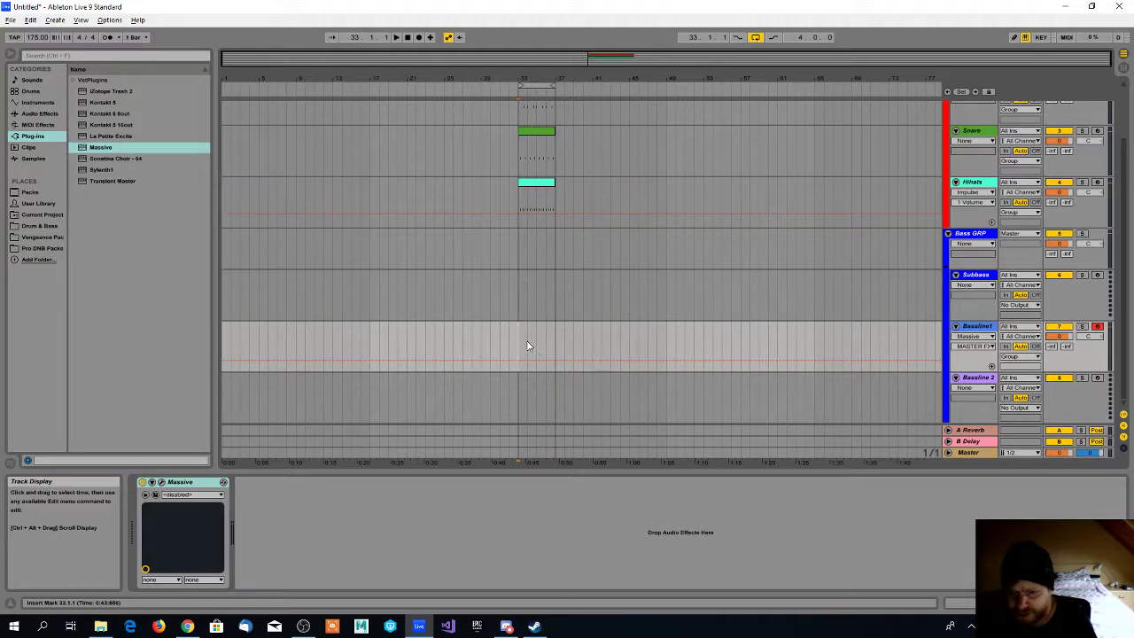
left_click_drag(520, 334, 556, 338)
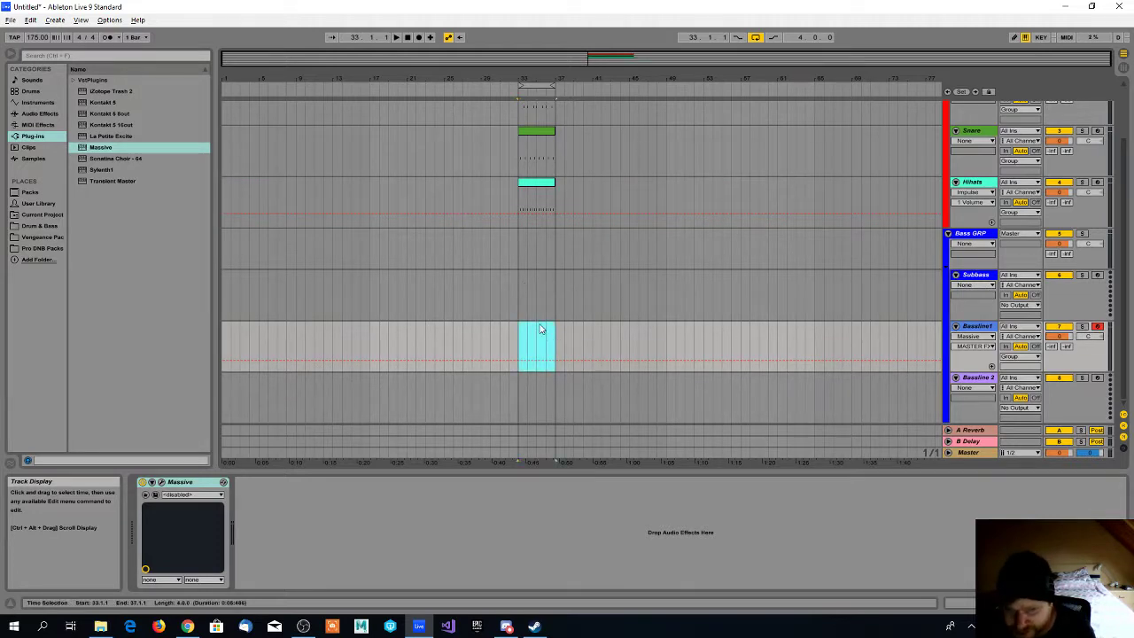
right_click(540, 325)
left_click(566, 392)
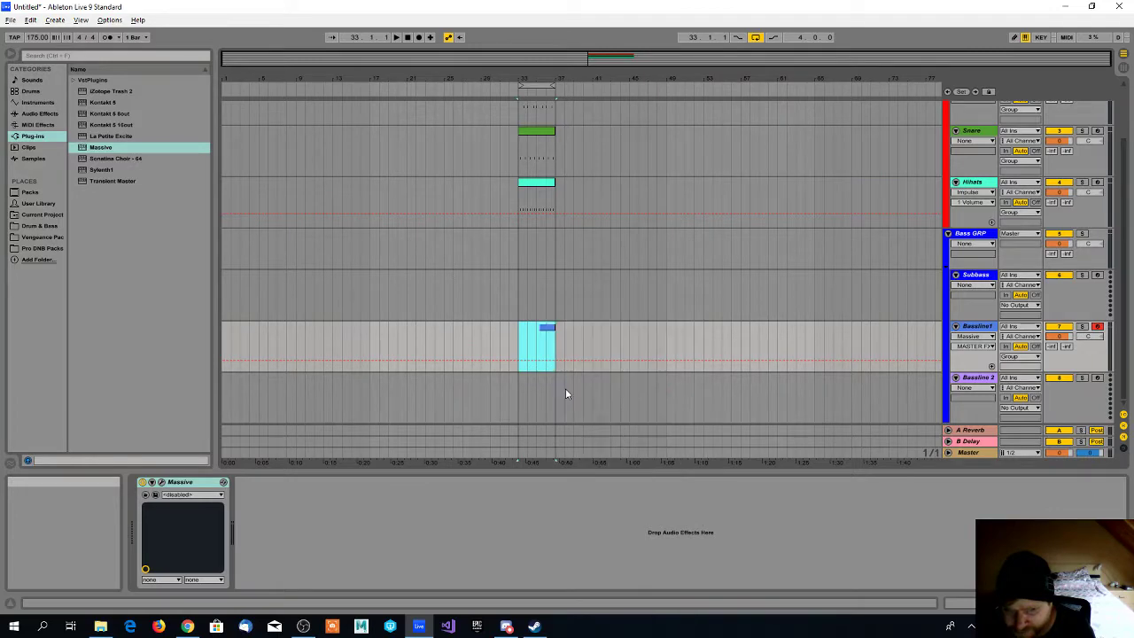
double_click(539, 329)
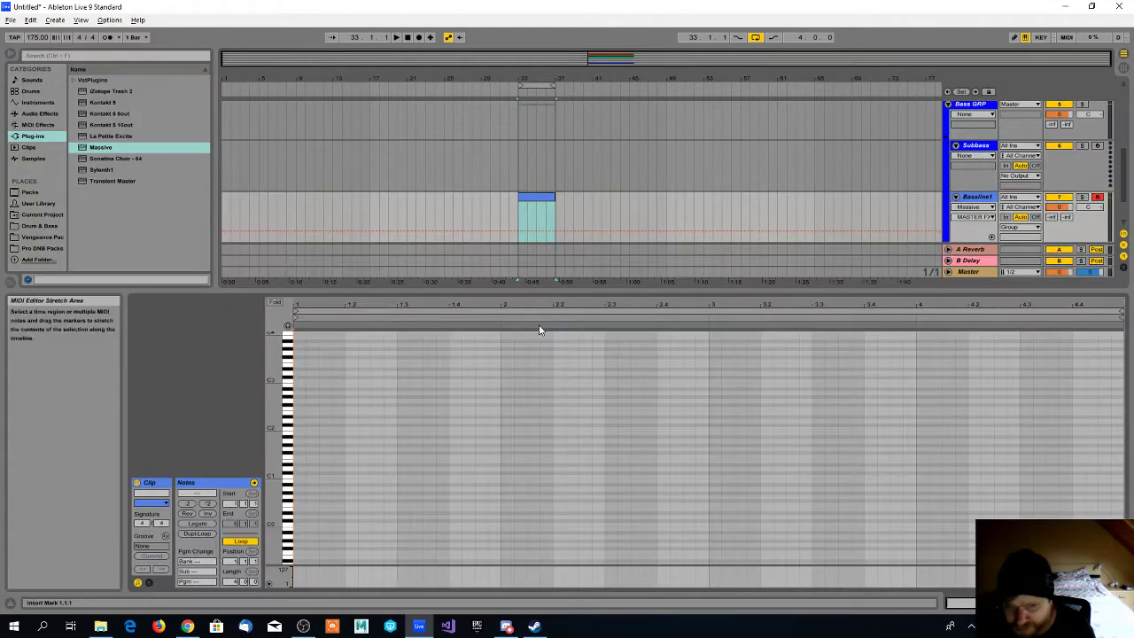
Enable note preview and audition the piano roll keys around C2 and C3 to find bass pitches
left_click_drag(271, 425, 287, 401)
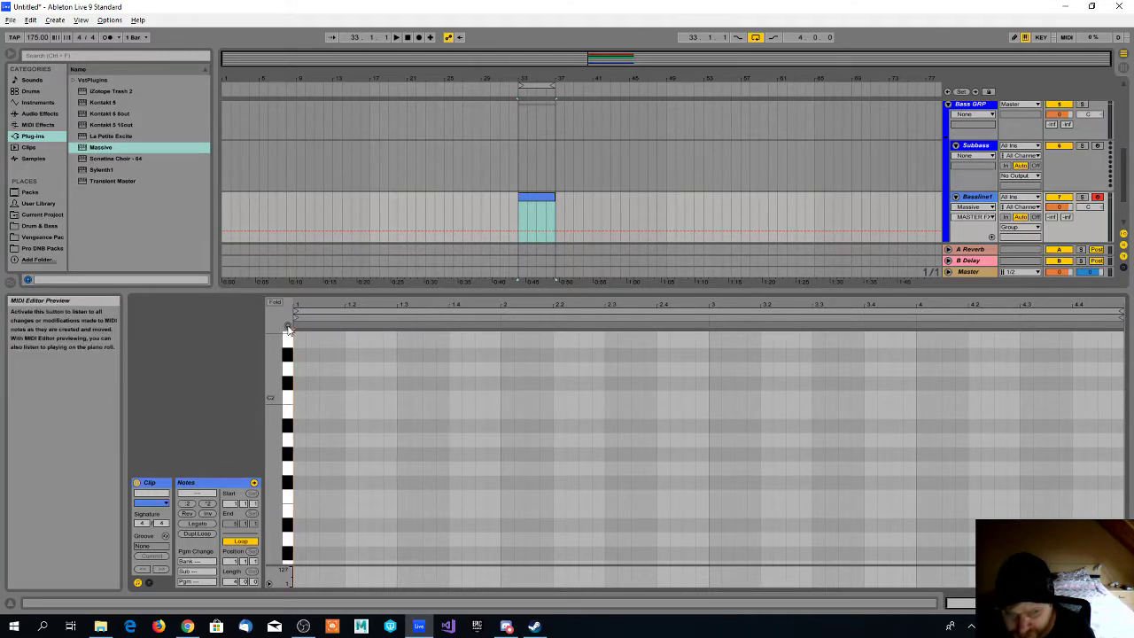
left_click(287, 398)
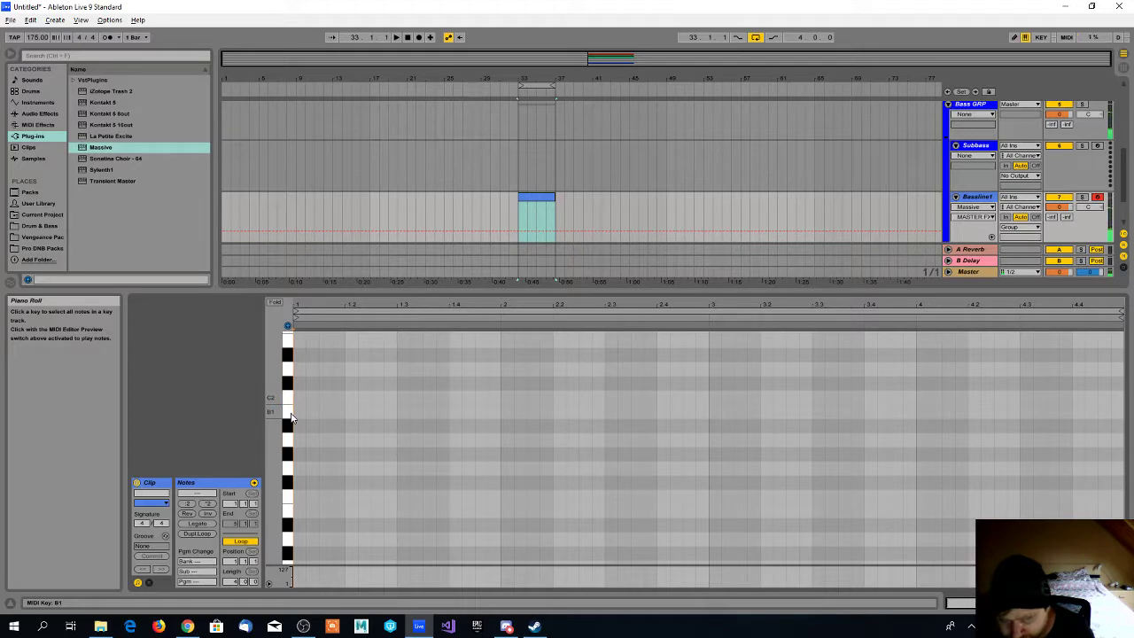
left_click(288, 415)
left_click(288, 378)
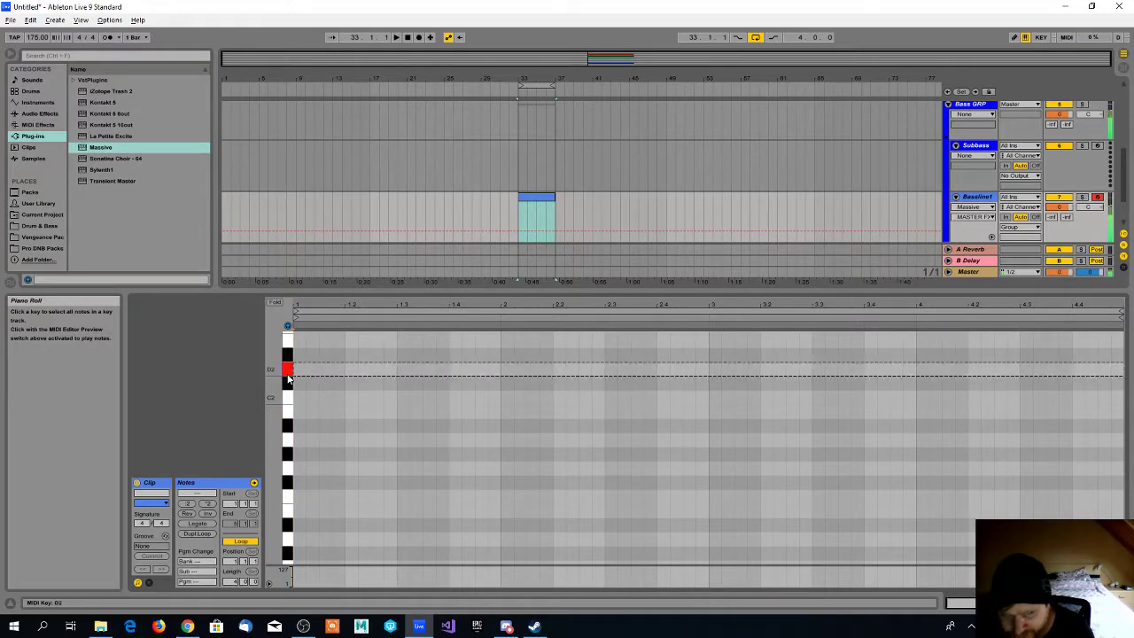
scroll(288, 381, "up", 5)
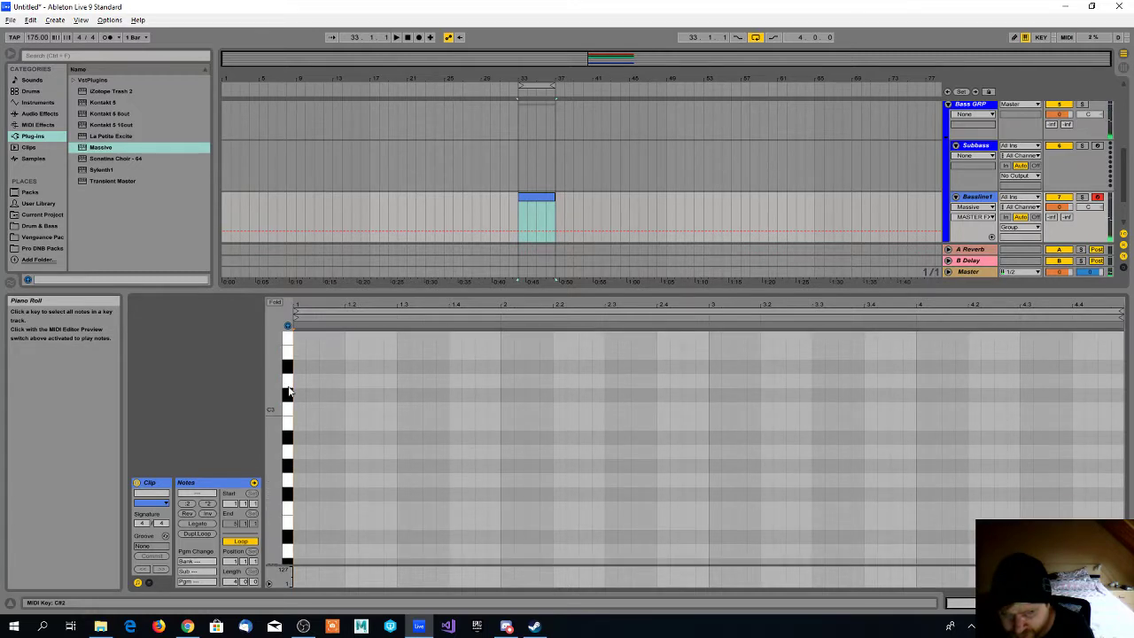
left_click(288, 382)
left_click(287, 409)
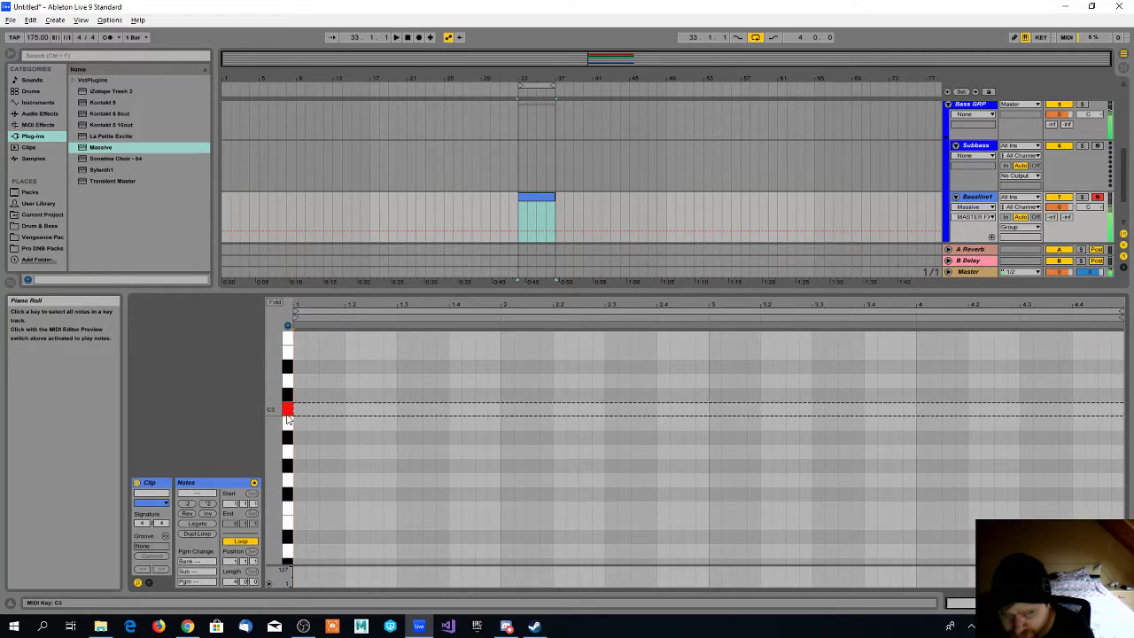
left_click(285, 429)
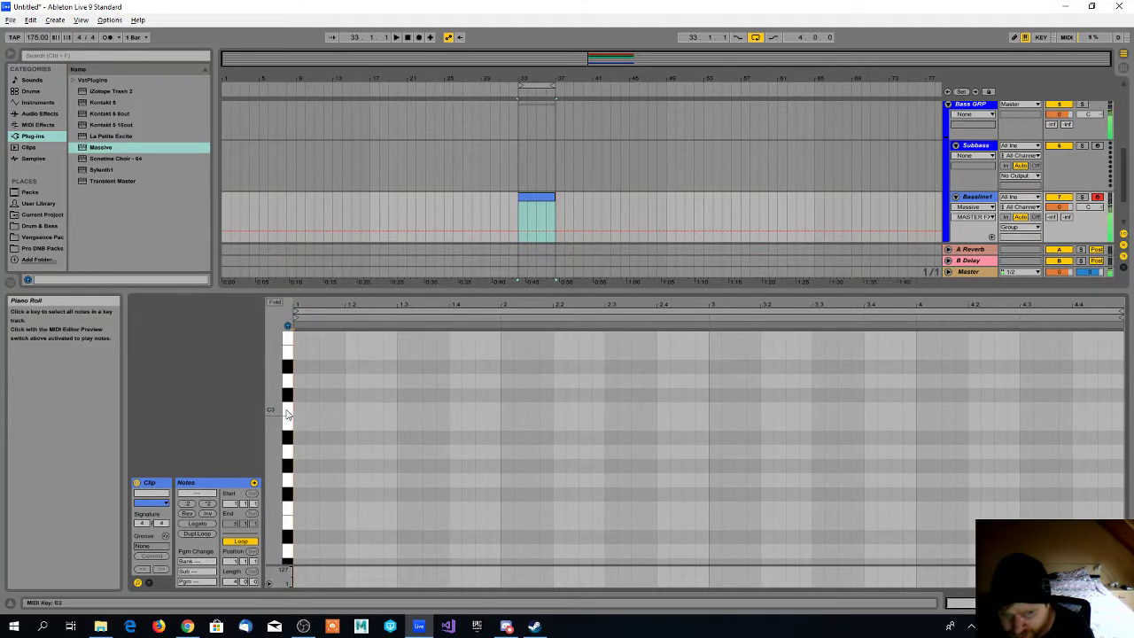
left_click(288, 366)
left_click(288, 366)
left_click(288, 394)
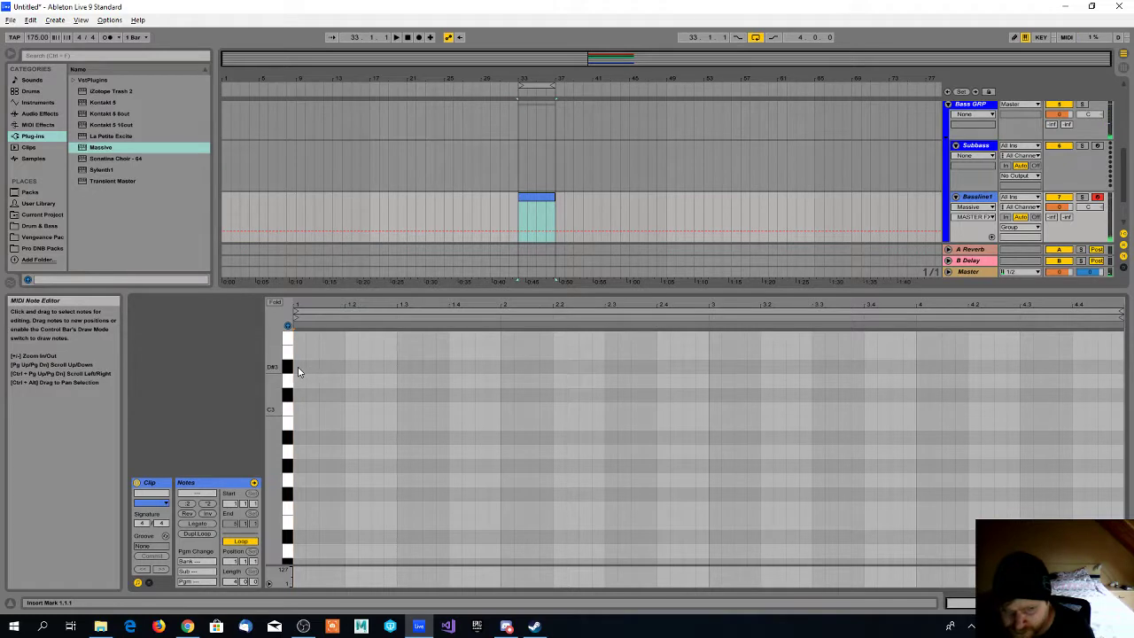
Add three D#3 notes, each three sixteenths long, at 1.2, 1.3 and 1.4
double_click(352, 368)
left_click_drag(355, 366, 487, 367)
double_click(400, 368)
double_click(455, 369)
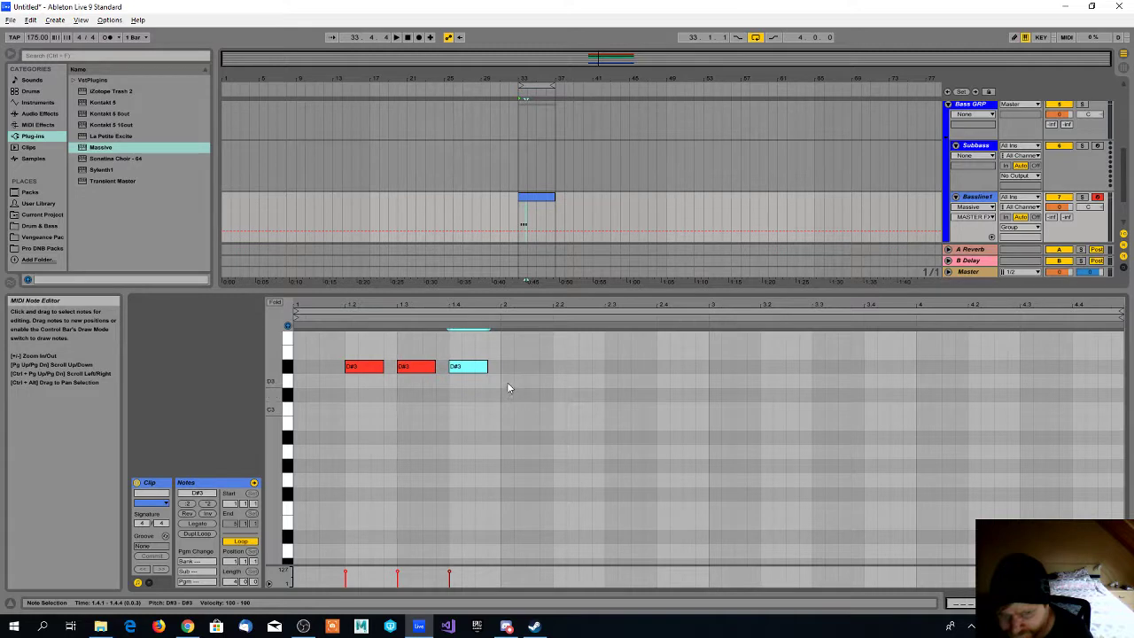
Add a C#3 note at the start of bar 2 and a D3 note at 2.2, each three sixteenths long
double_click(508, 383)
mouse_move(513, 382)
left_mouse_down()
mouse_move(540, 384)
mouse_move(526, 396)
left_mouse_up()
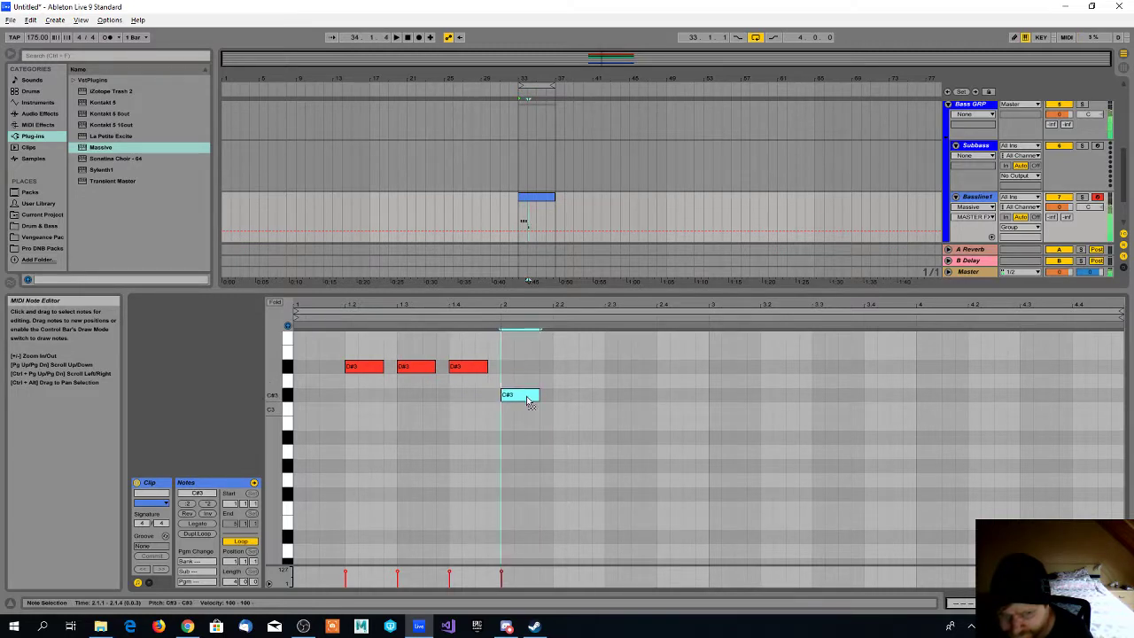
double_click(558, 381)
left_click(571, 382)
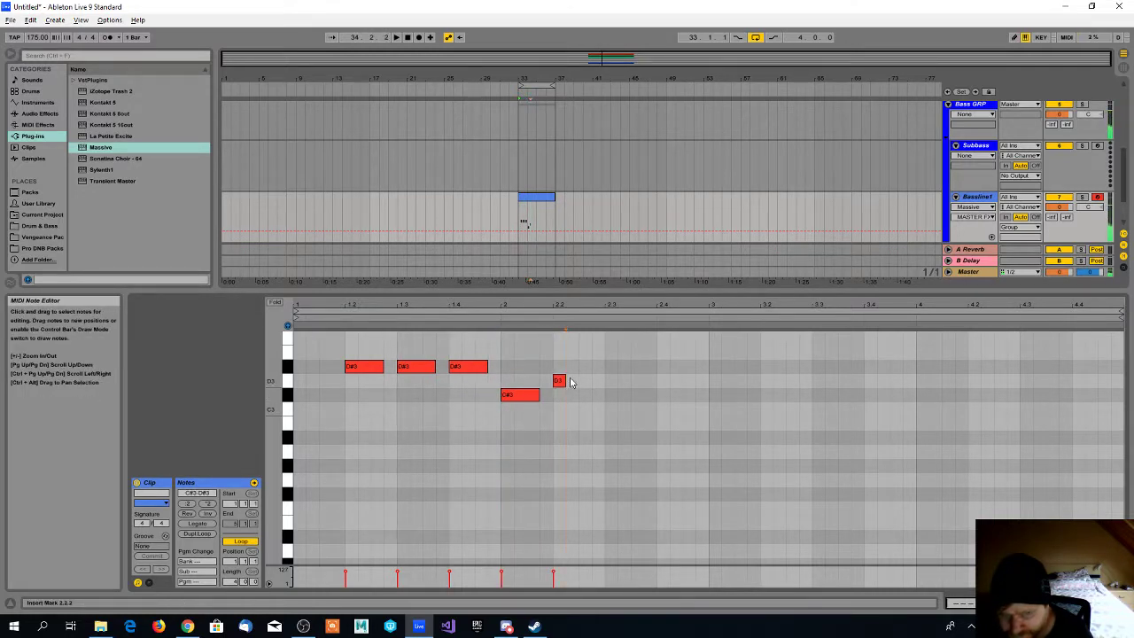
left_click_drag(564, 382, 587, 386)
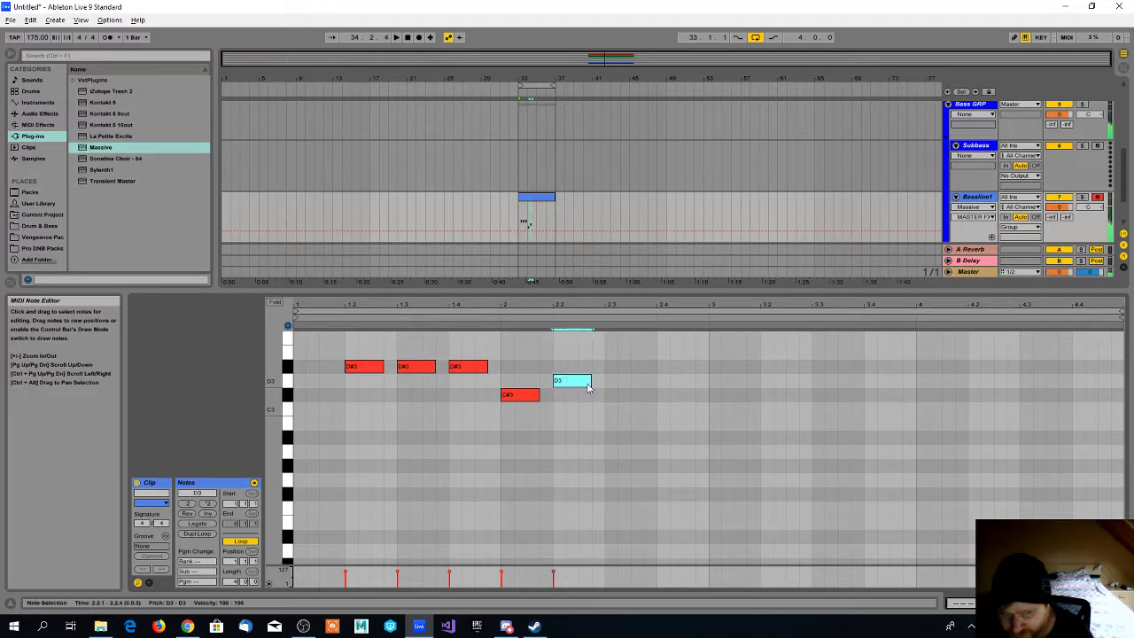
Add a short F3 note at the start of bar 1, removing the D#3 tried there
double_click(299, 367)
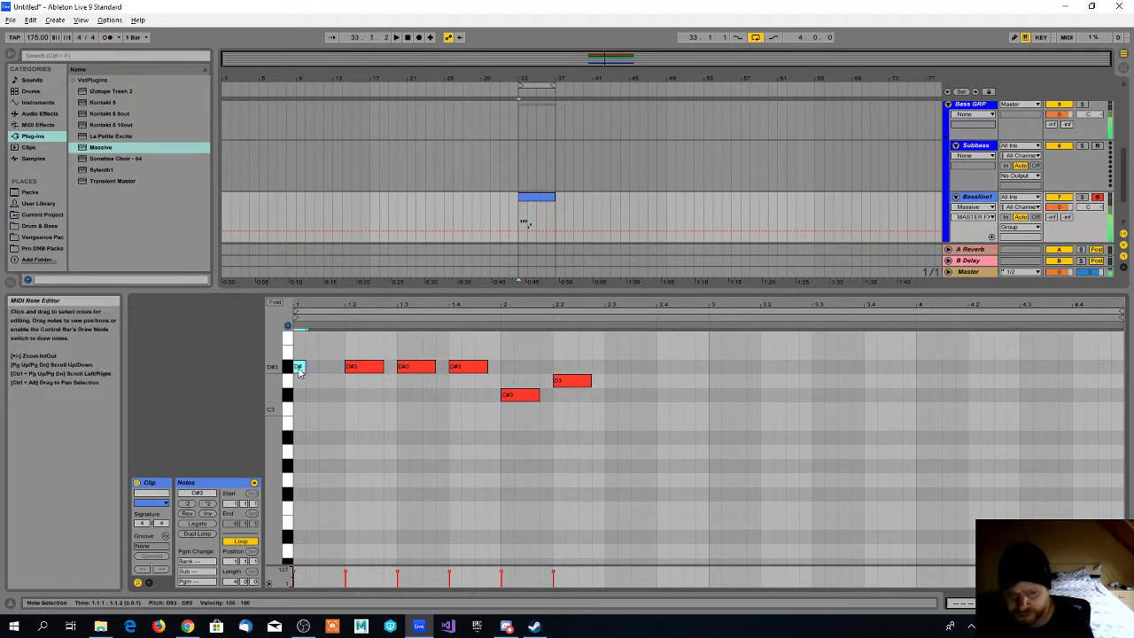
double_click(302, 369)
double_click(300, 340)
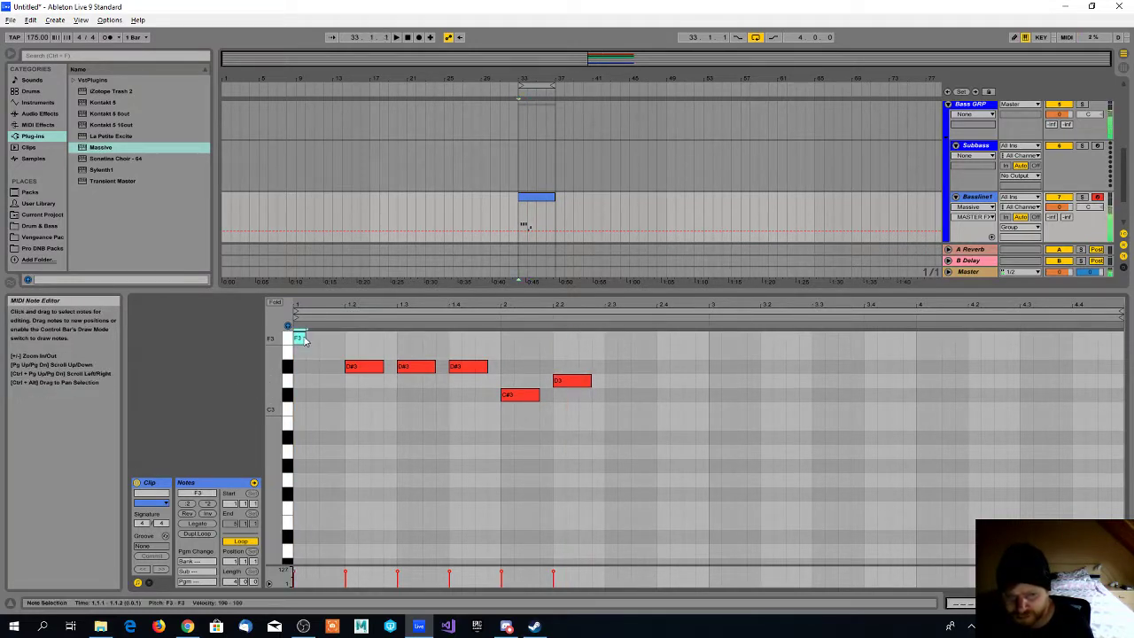
Lengthen the F3 note at the start of bar 1 to three sixteenths and play back the clip
left_click_drag(305, 340, 333, 340)
key("space")
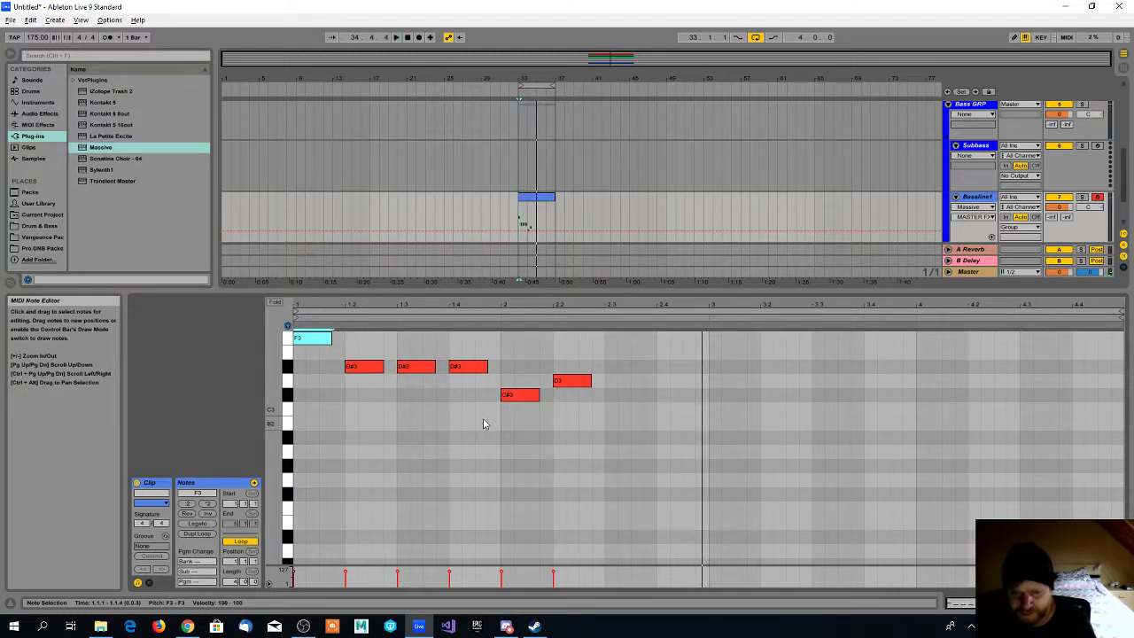
Add two E3 notes, each three sixteenths long, at 2.3 and 2.4
scroll(483, 420, "up", 3)
scroll(482, 424, "up", 2)
scroll(483, 423, "down", 3)
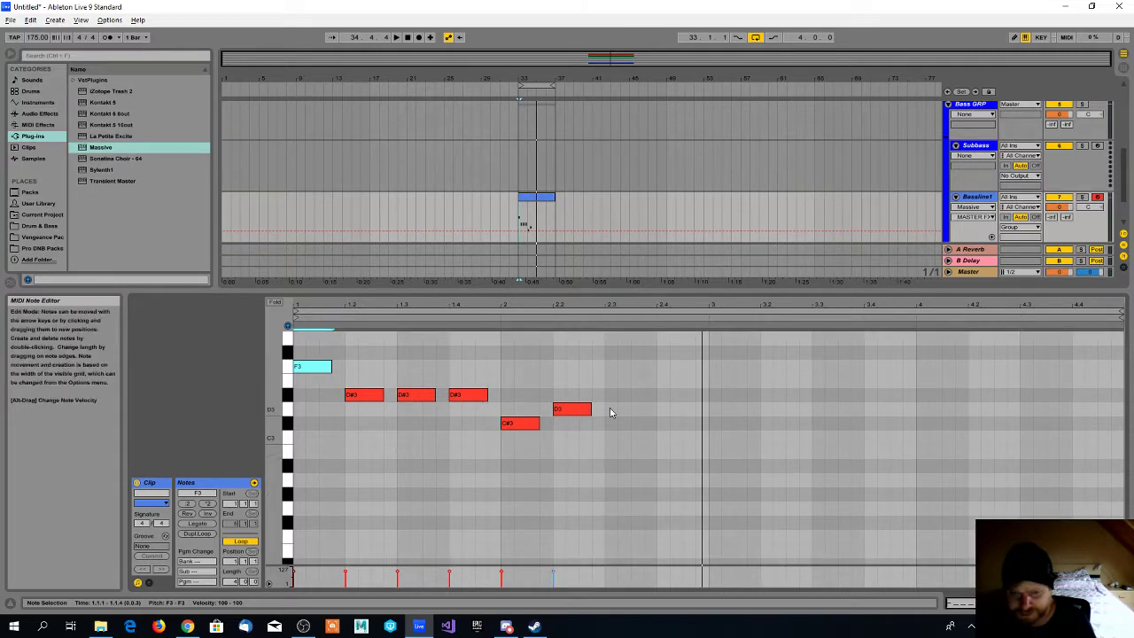
scroll(620, 394, "down", 1)
scroll(634, 386, "up", 2)
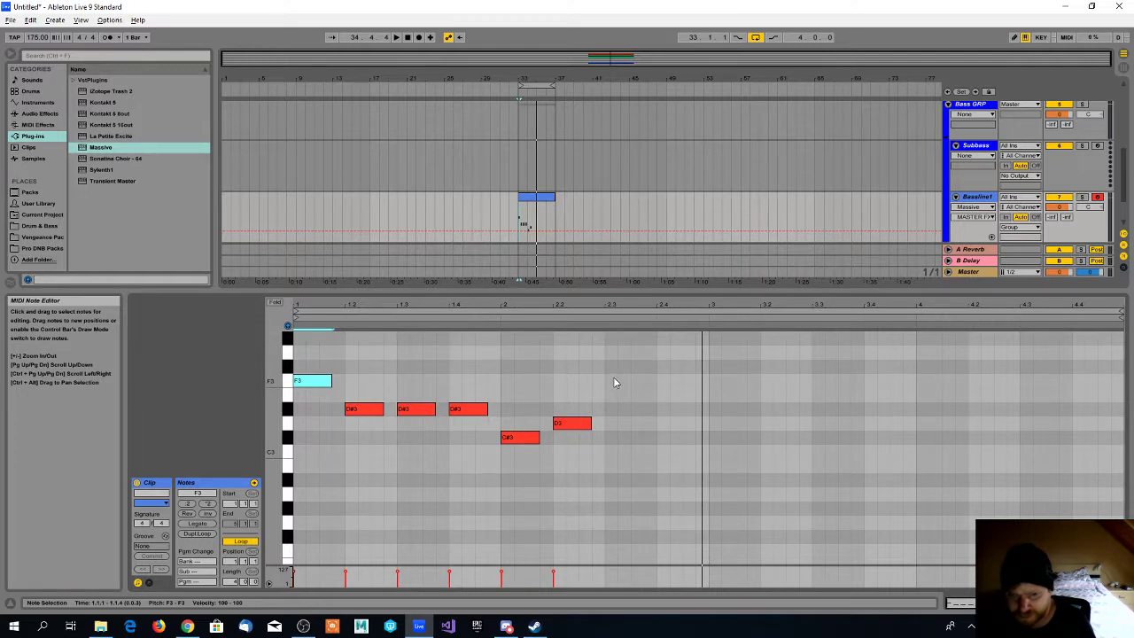
double_click(611, 381)
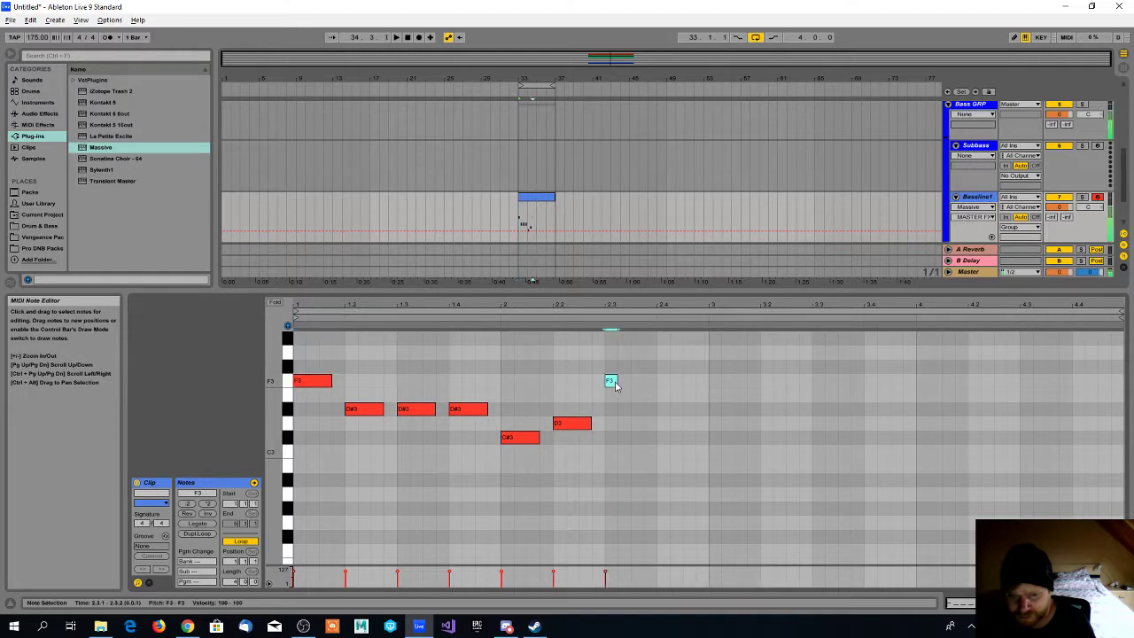
left_click_drag(615, 384, 613, 398)
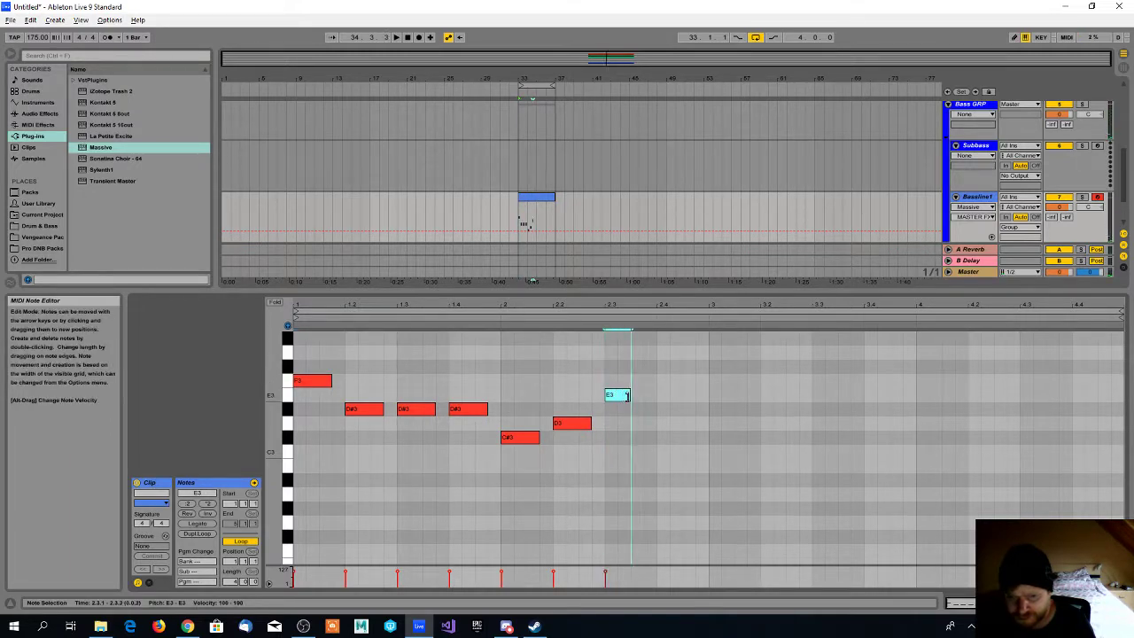
double_click(661, 394)
left_click_drag(667, 394, 695, 395)
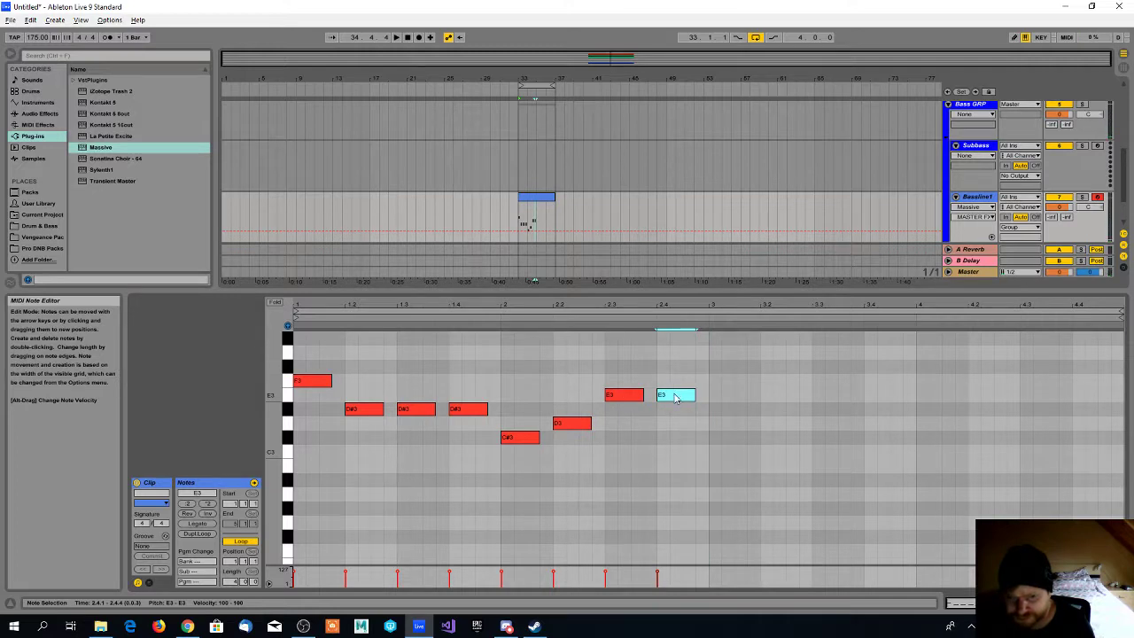
Audition individual notes across bars 1 and 2, and play back the two-bar phrase
left_click(521, 439)
left_click(555, 425)
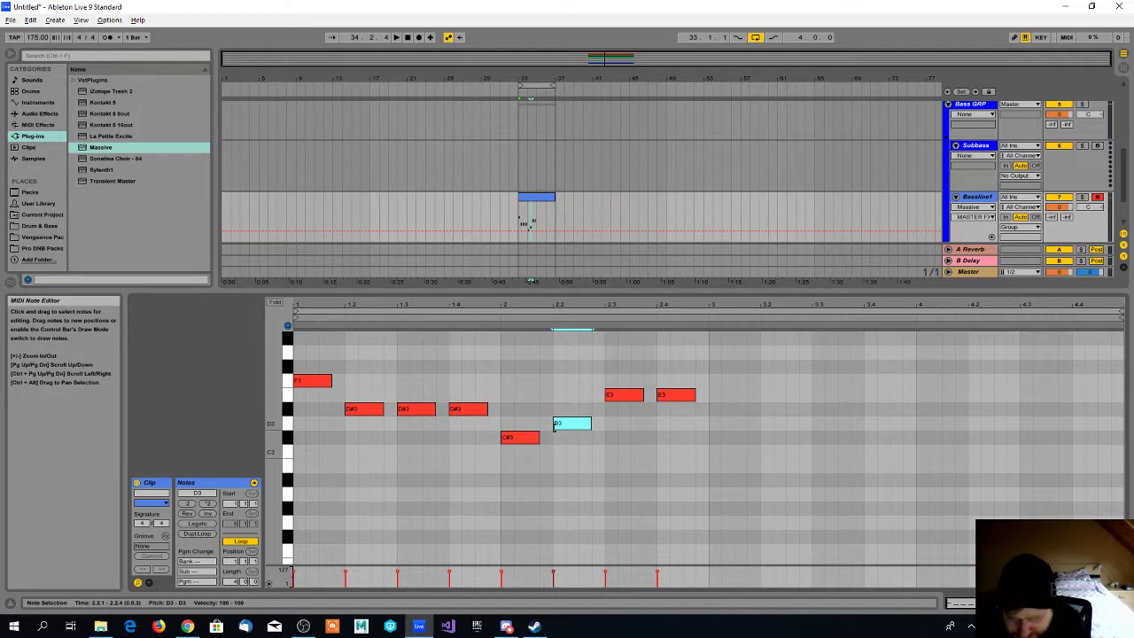
left_click(623, 395)
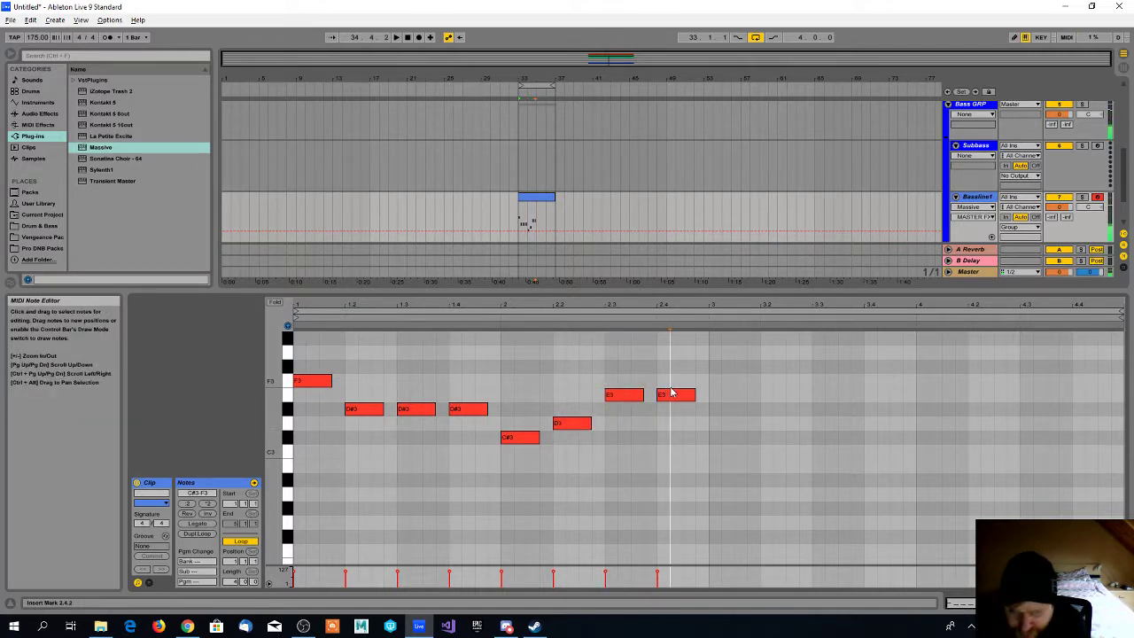
left_click(673, 395)
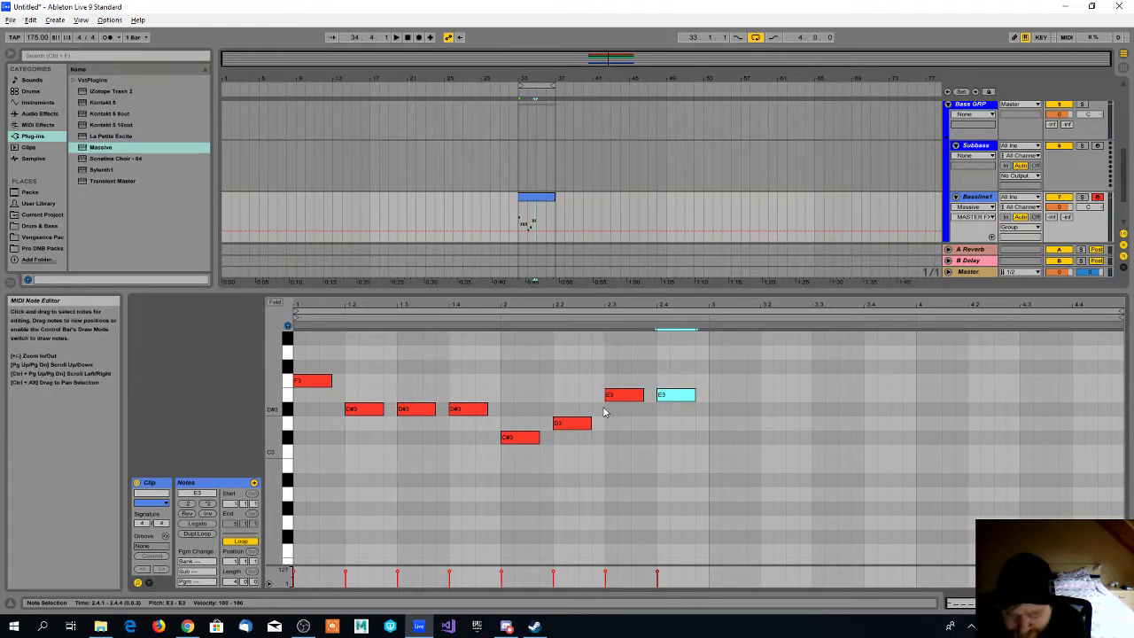
left_click(314, 382)
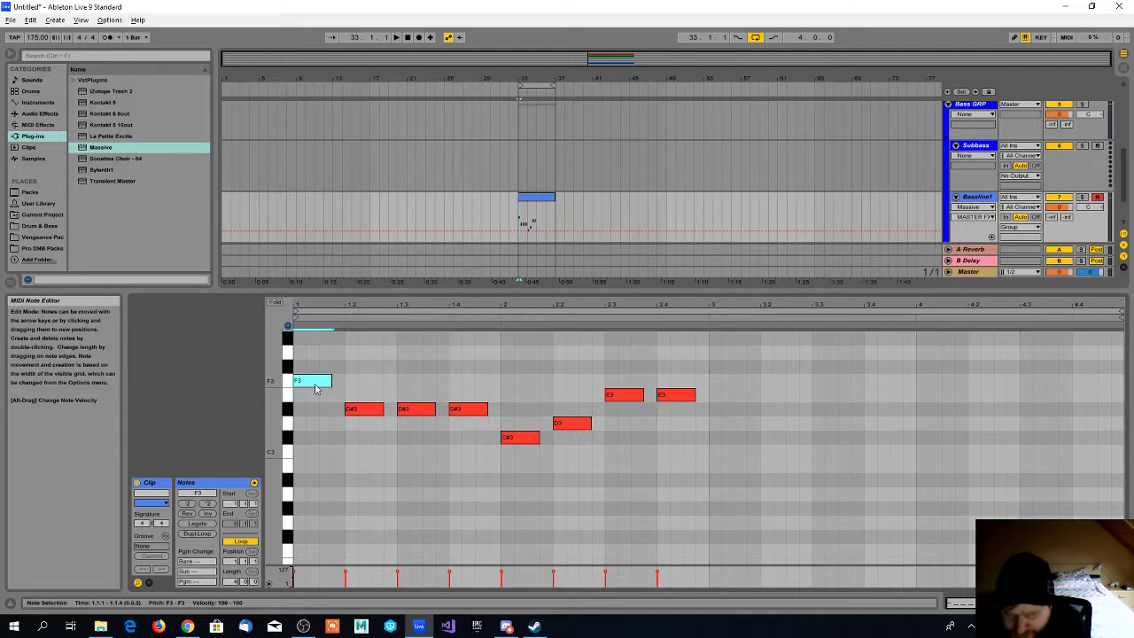
scroll(426, 427, "down", 1)
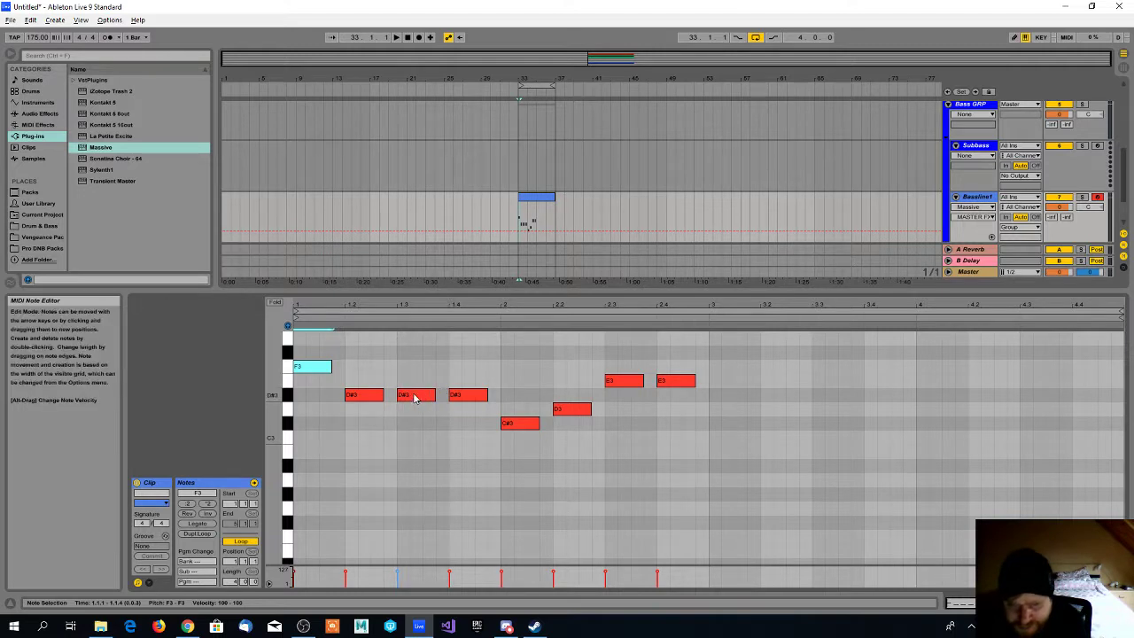
left_click(414, 397)
left_click(463, 396)
left_click(530, 422)
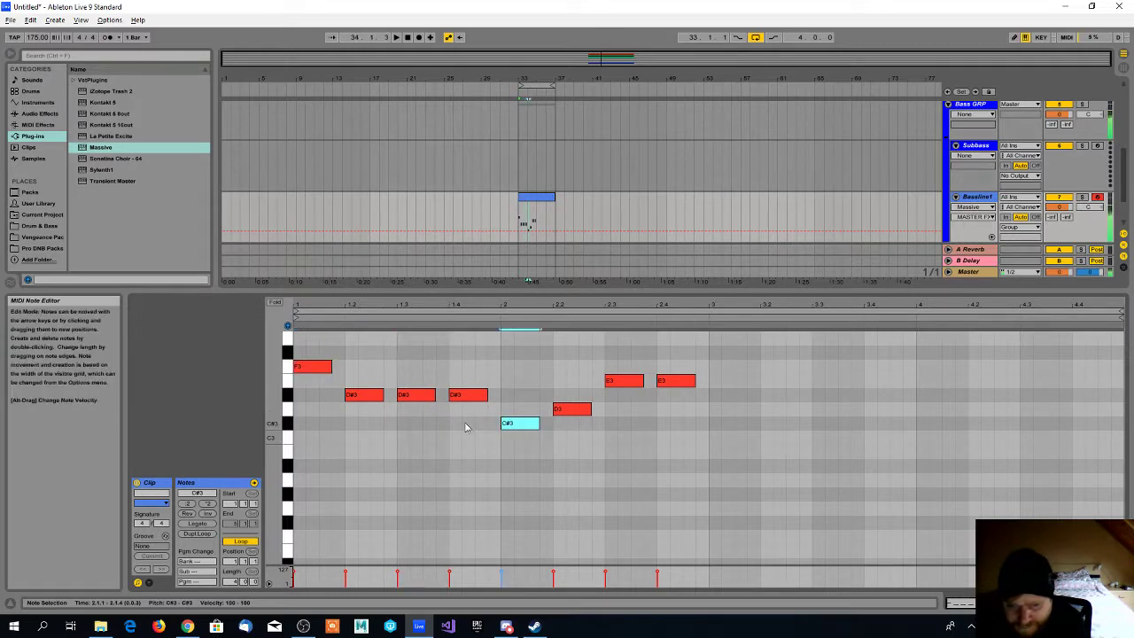
left_click(324, 368)
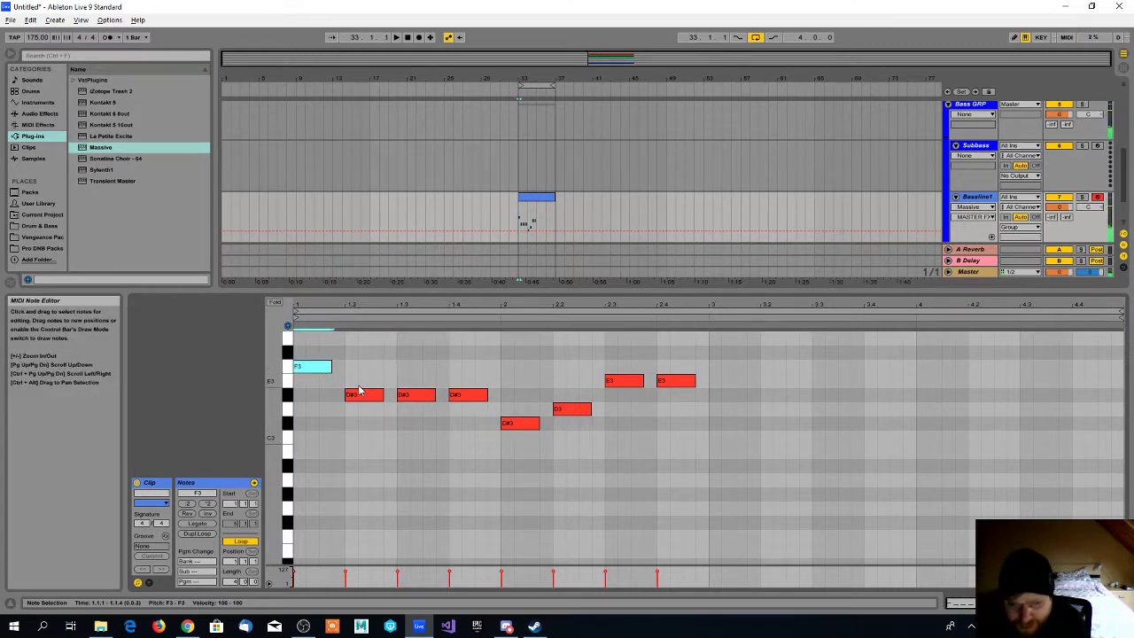
key("space")
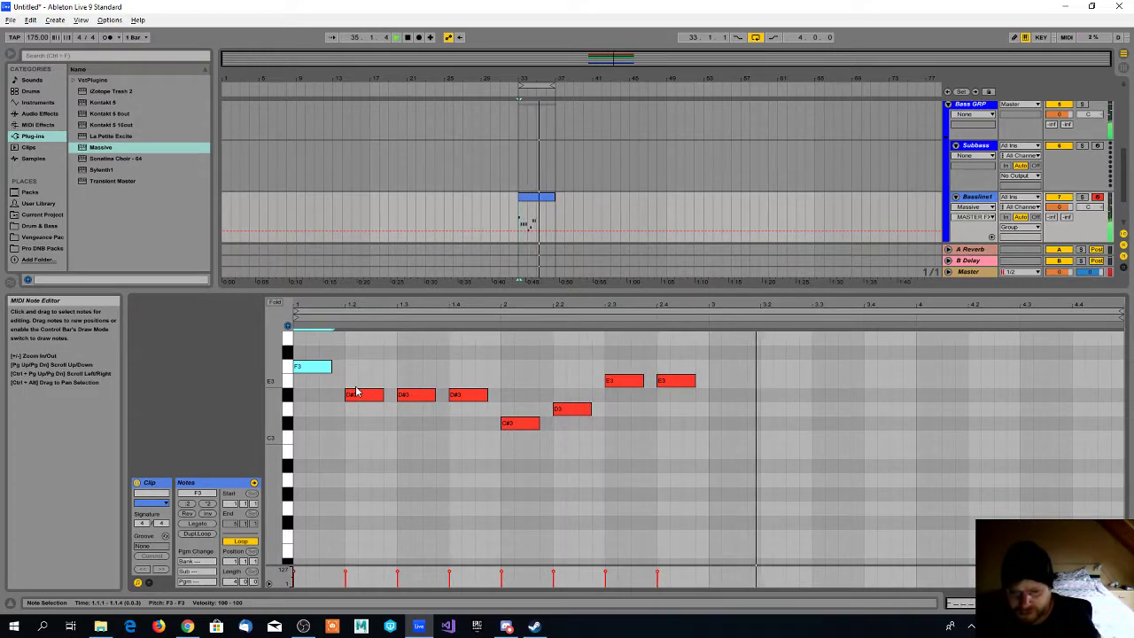
key("space")
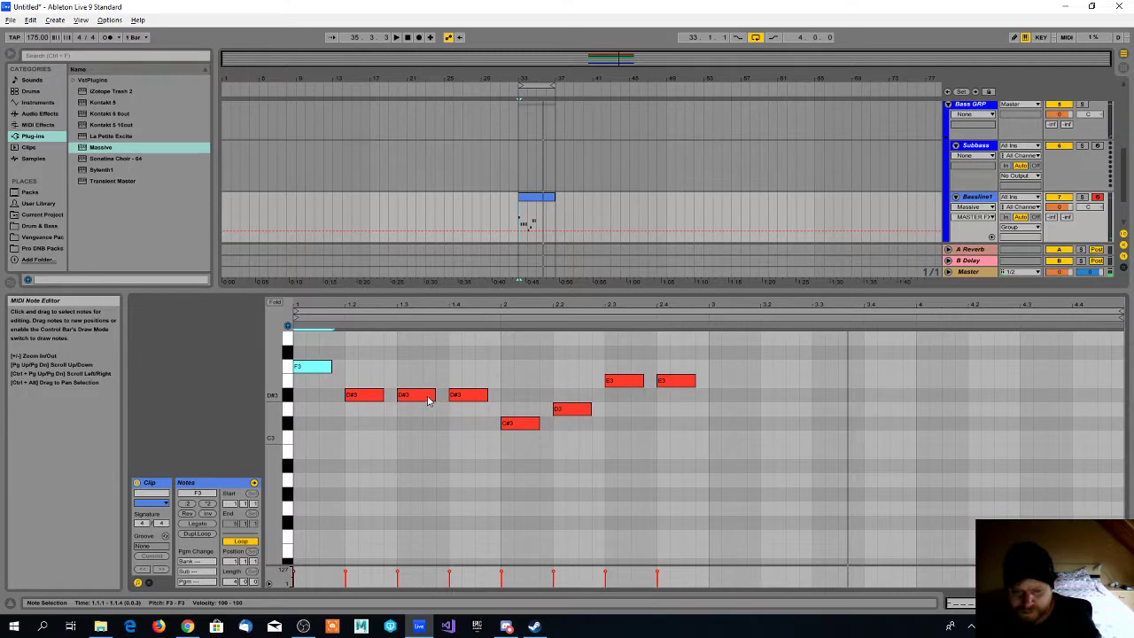
Shorten the D#3 note at 1.3 to two sixteenths and add an E3 note two sixteenths long at 1.3.3
mouse_move(433, 395)
left_mouse_down()
mouse_move(422, 395)
mouse_move(476, 395)
mouse_move(432, 382)
mouse_move(445, 383)
left_mouse_up()
left_click(487, 395)
double_click(430, 370)
key("space")
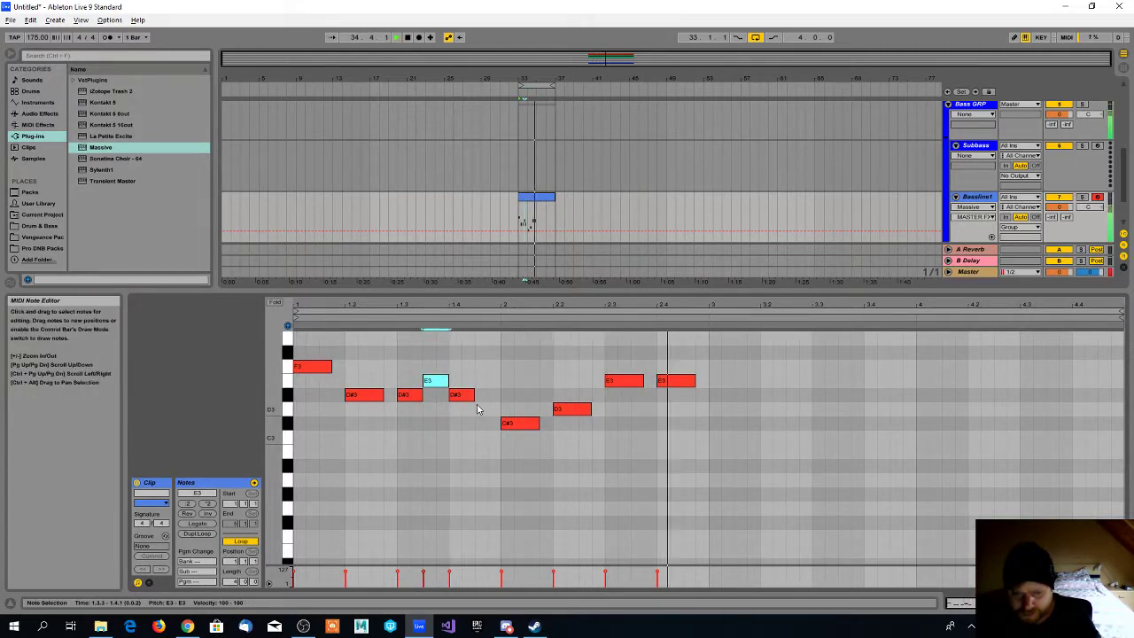
left_click(474, 394)
left_click_drag(475, 396, 487, 396)
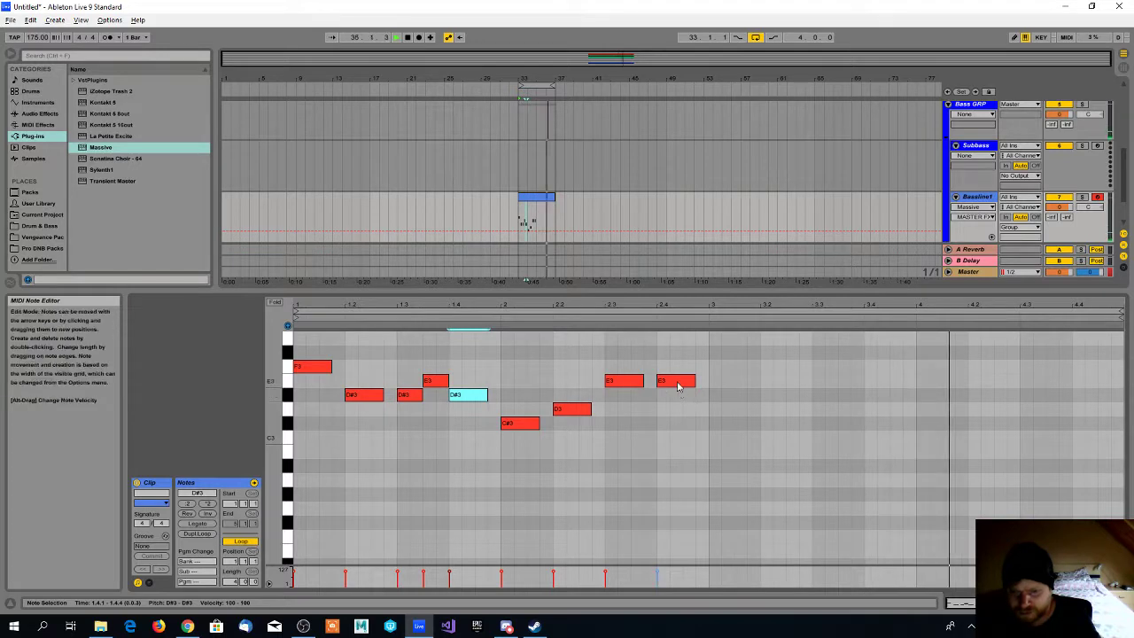
Lower the note at 2.4 to D3 while the clip plays, and stop playback
left_click_drag(678, 382, 680, 410)
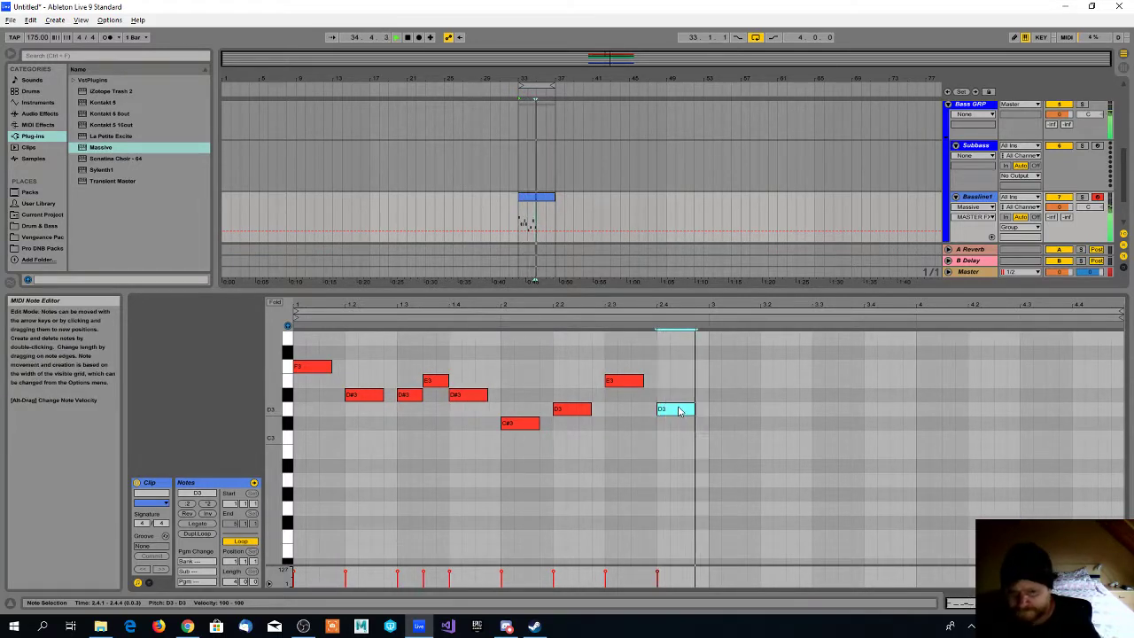
key("space")
Copy all the notes of bars 1 and 2 and paste them at the start of bar 3
scroll(714, 433, "down", 1)
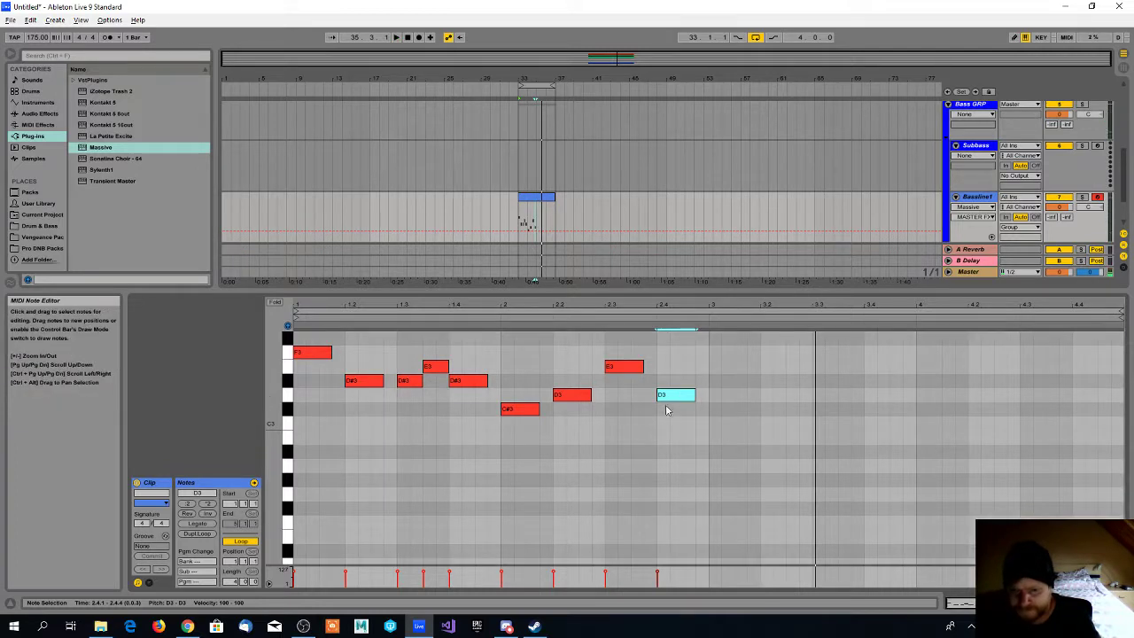
scroll(617, 400, "up", 3)
scroll(617, 400, "down", 1)
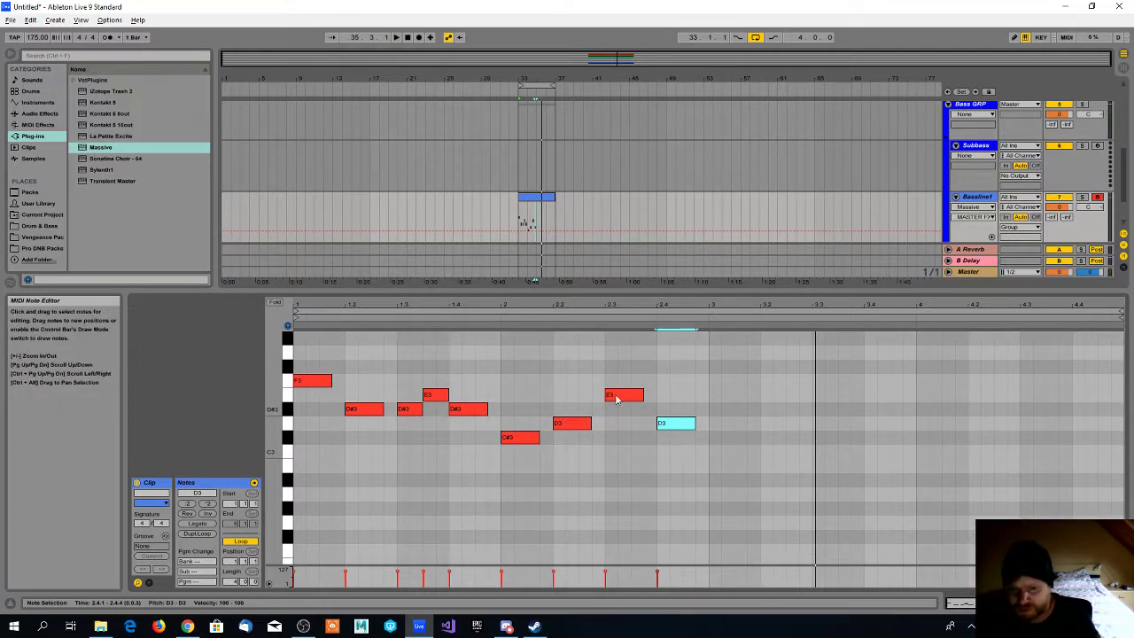
left_click_drag(693, 471, 314, 375)
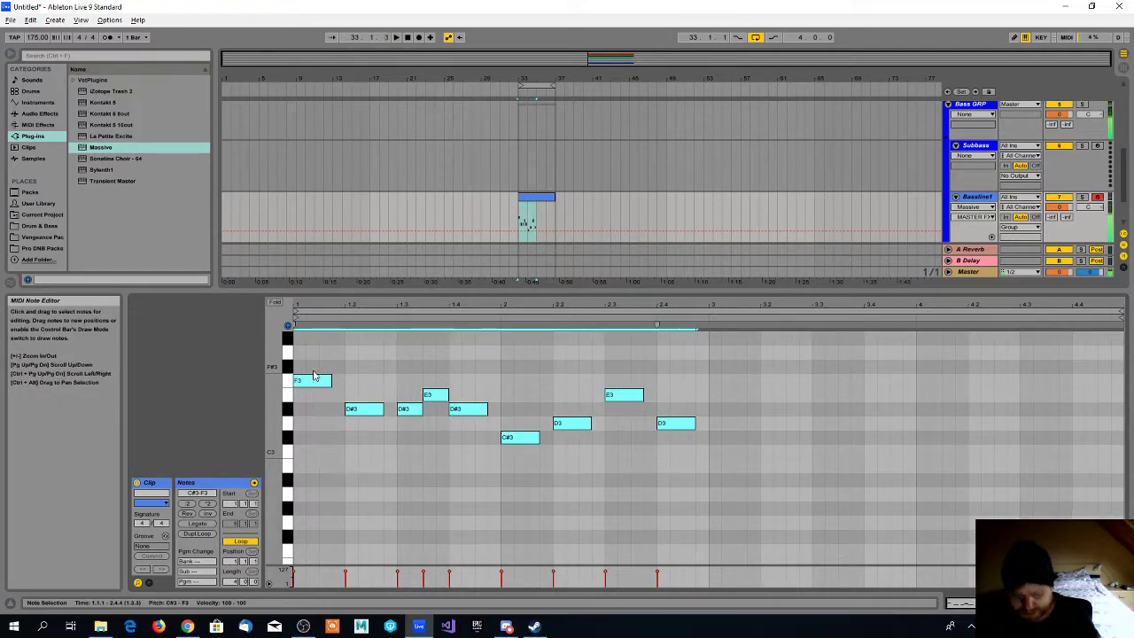
left_click(715, 407)
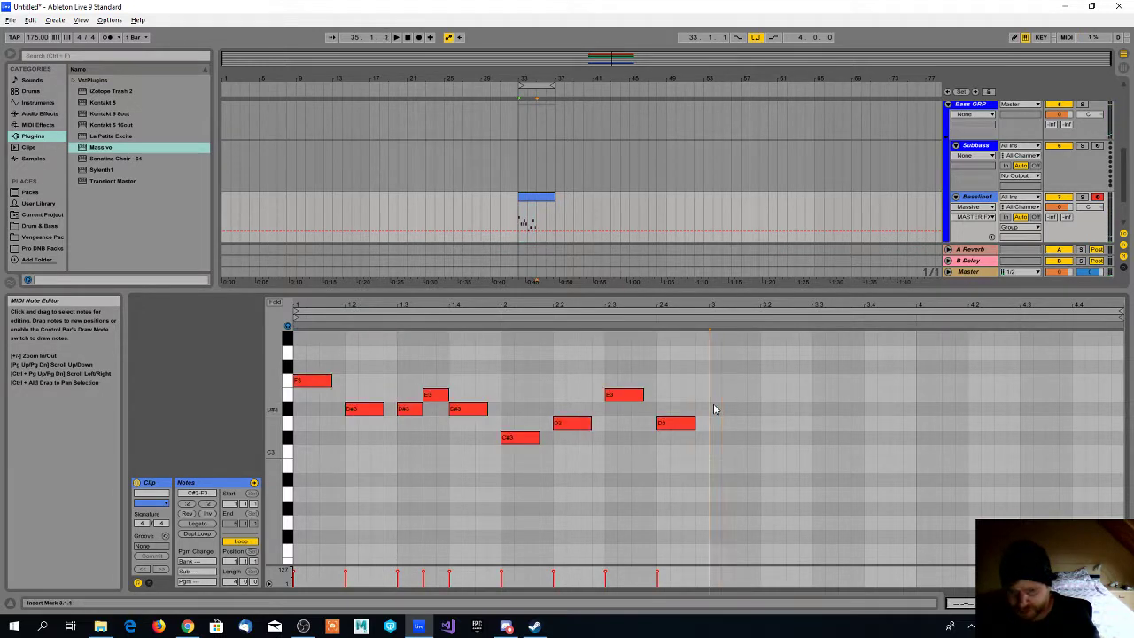
key("ctrl+v")
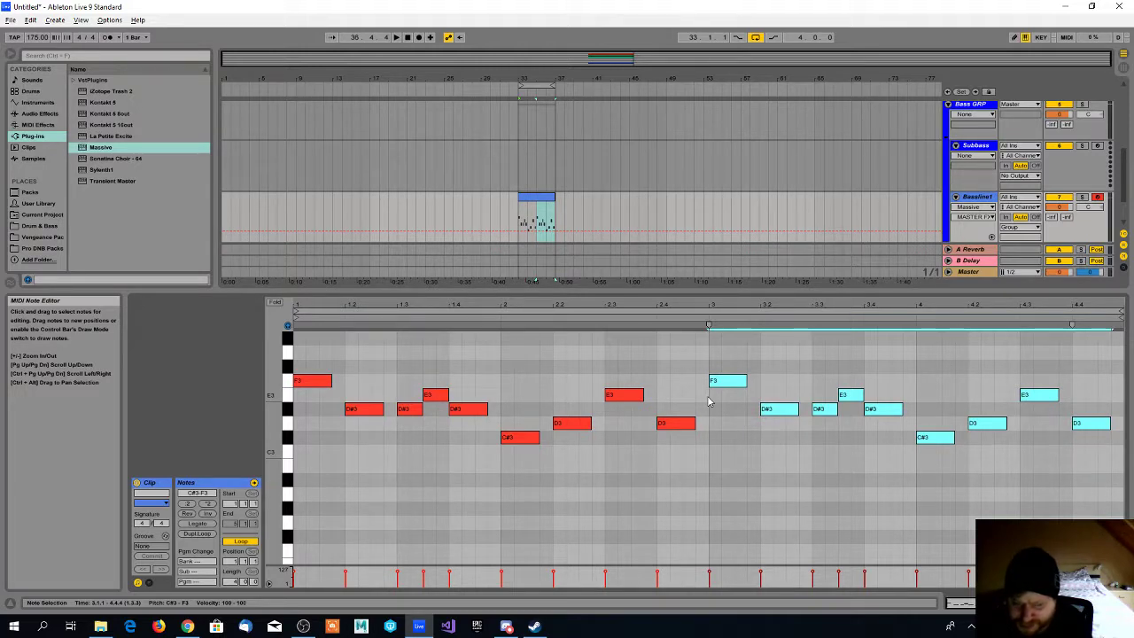
scroll(708, 401, "down", 1)
left_click(710, 390)
scroll(709, 391, "up", 3)
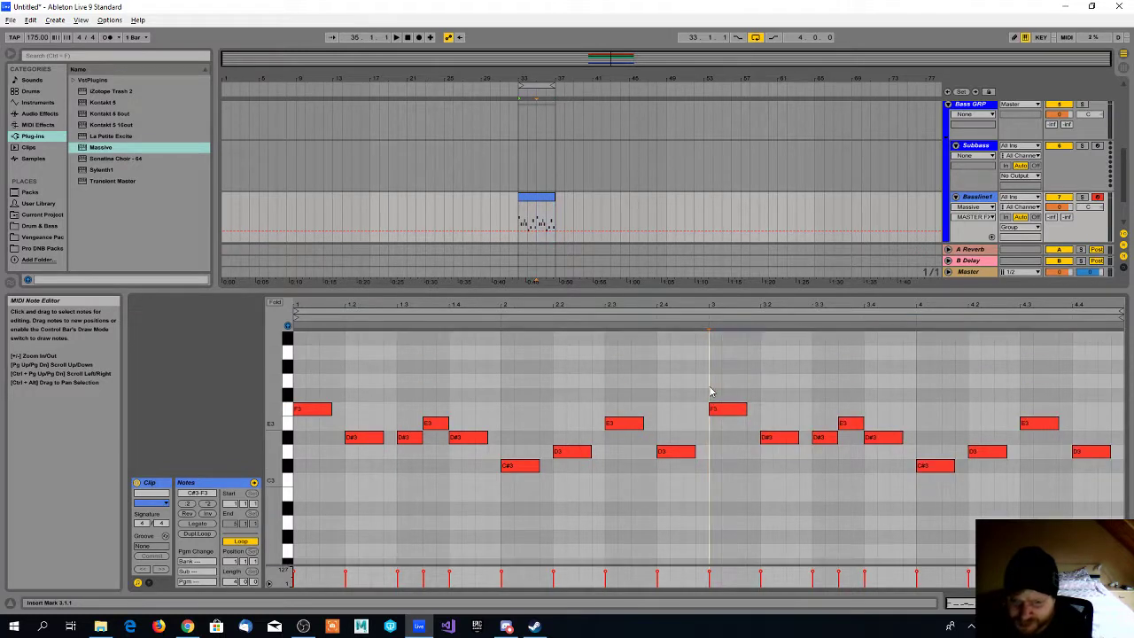